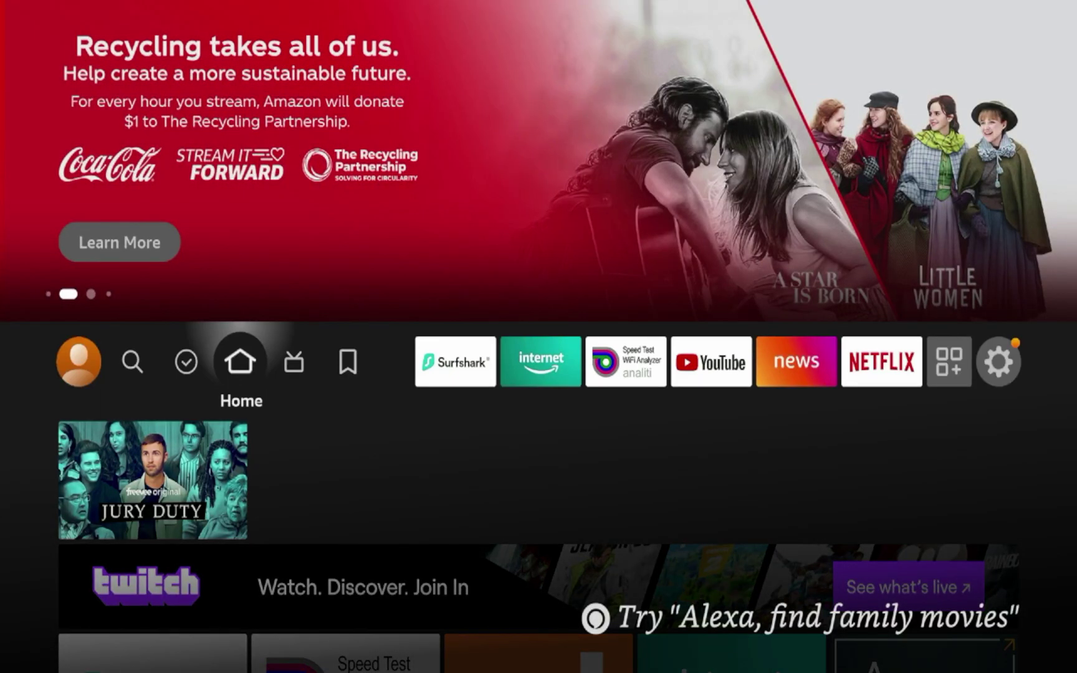
Highlight the Surfshark VPN tile in the Fire TV favourites row.
{"action": "key", "text": "Right"}
{"action": "key", "text": "Right"}
{"action": "key", "text": "Right"}
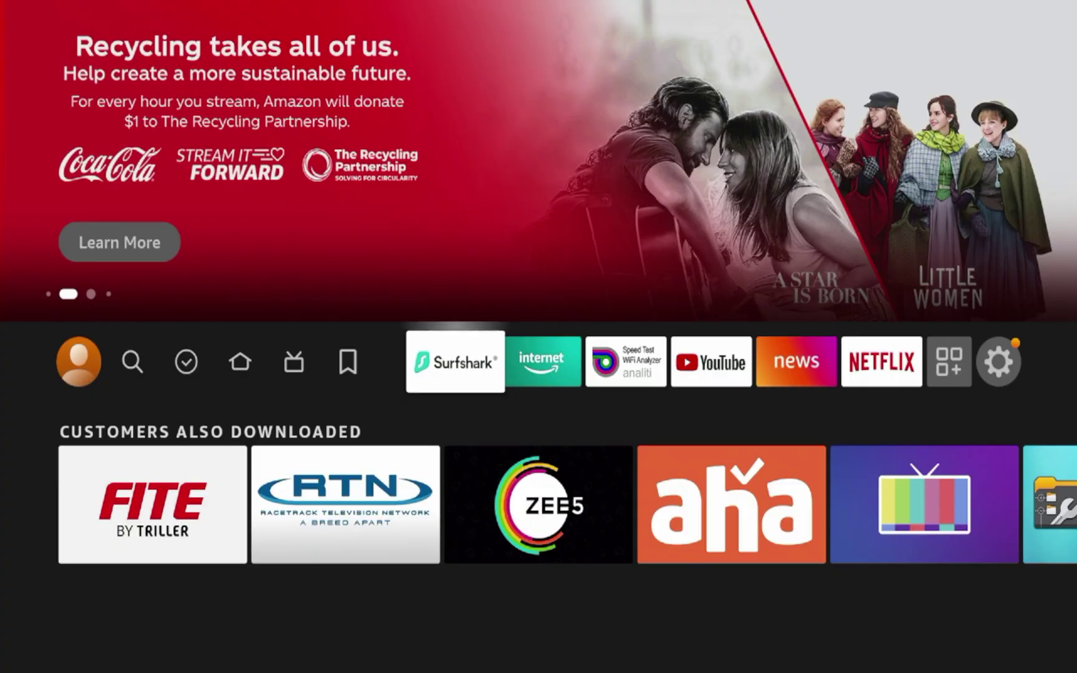
Launch Surfshark and view its Features page, with CleanWeb on and Chicago connected.
{"action": "key", "text": "Return"}
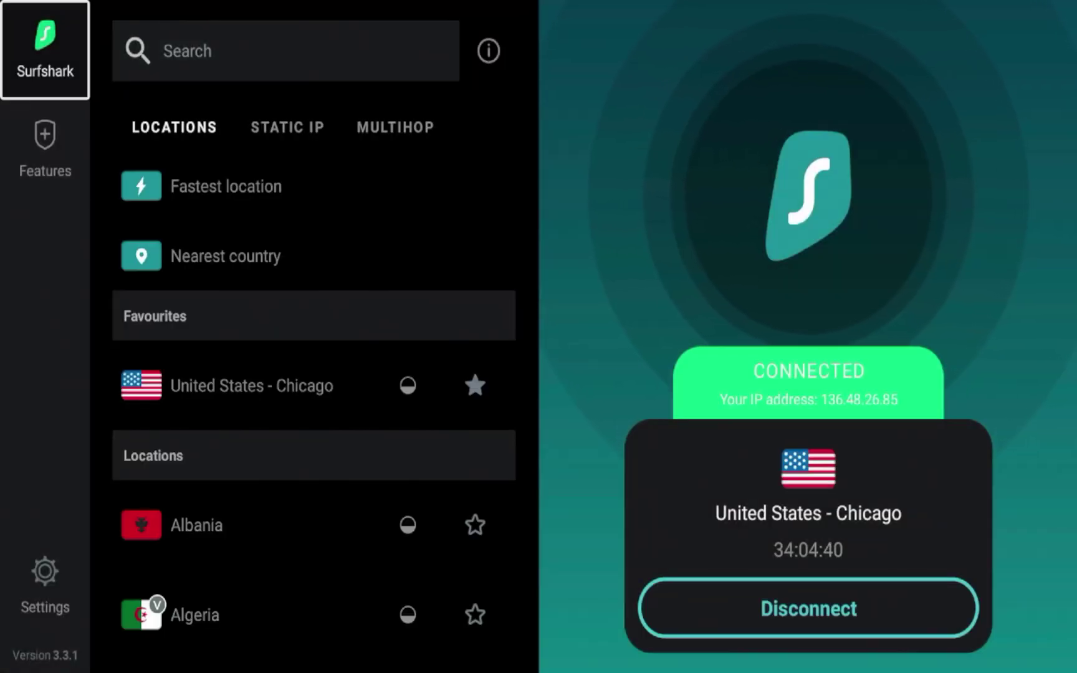
{"action": "key", "text": "Down"}
{"action": "key", "text": "Return"}
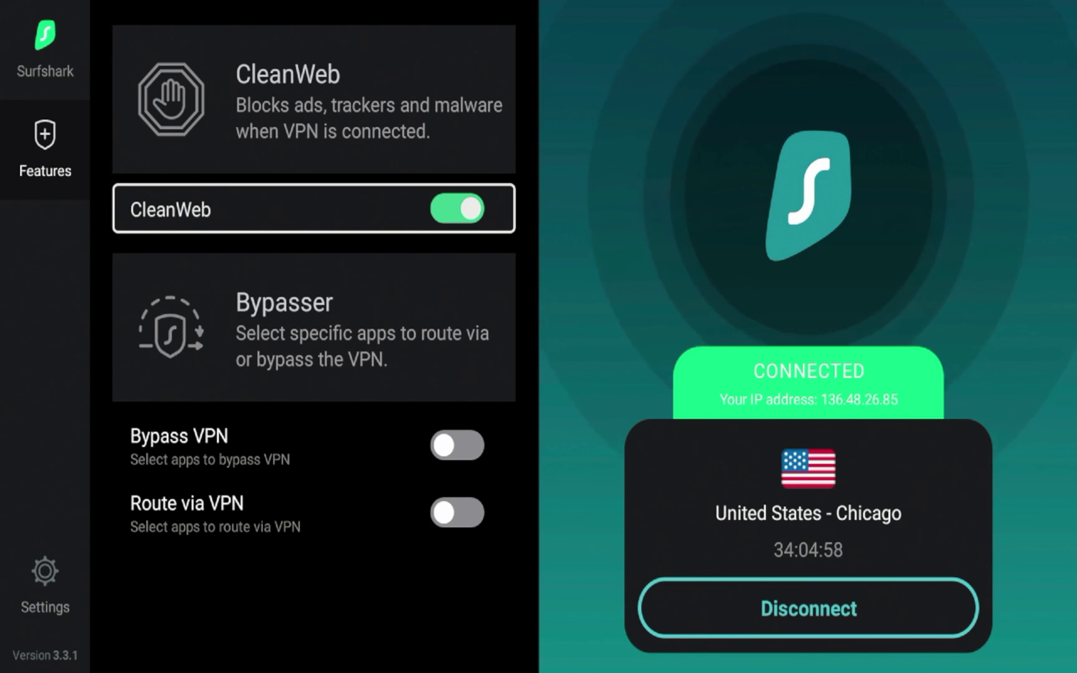
{"action": "key", "text": "Left"}
{"action": "key", "text": "Right"}
{"action": "key", "text": "Down"}
{"action": "key", "text": "Up"}
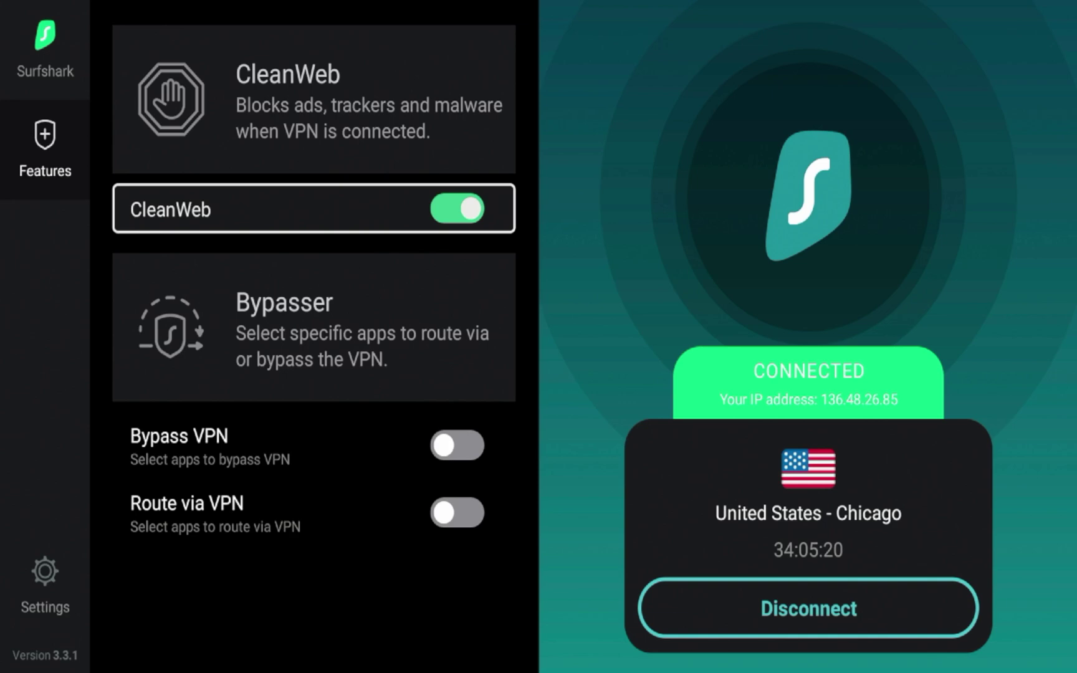
{"action": "key", "text": "Left"}
{"action": "key", "text": "Up"}
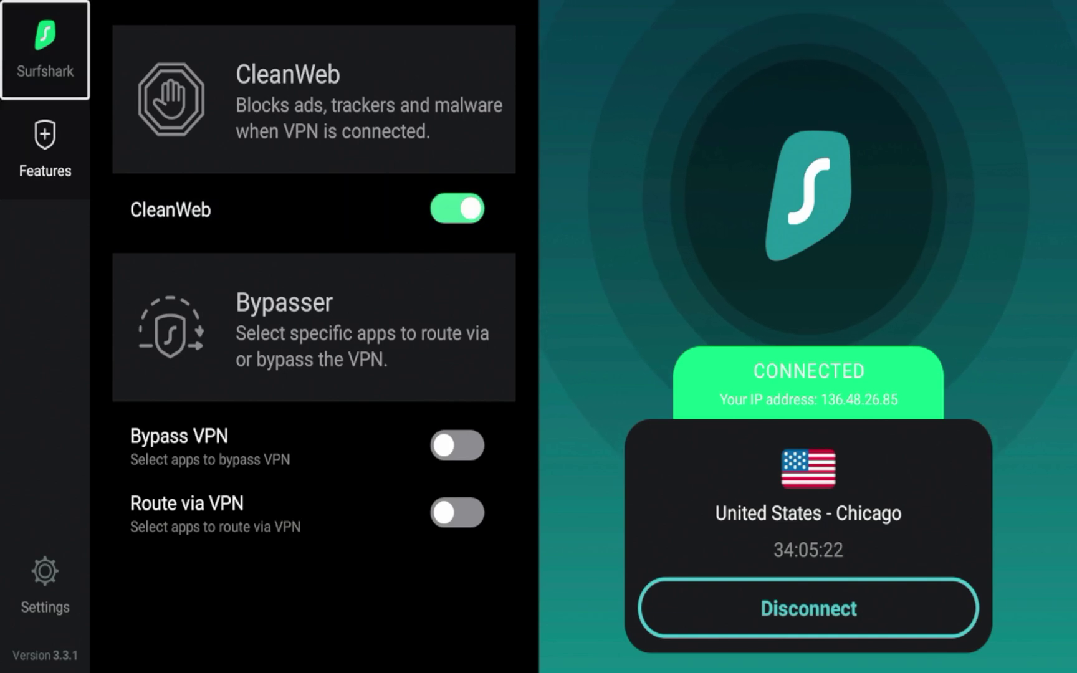
{"action": "key", "text": "Return"}
{"action": "key", "text": "Down"}
{"action": "key", "text": "Down"}
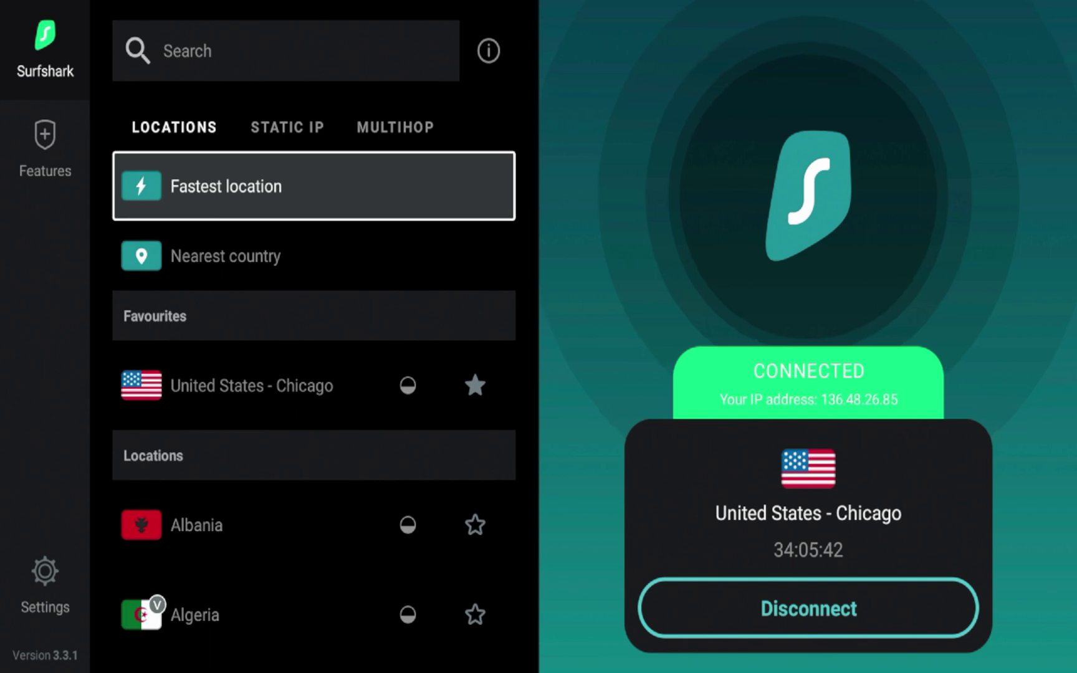
{"action": "key", "text": "Left"}
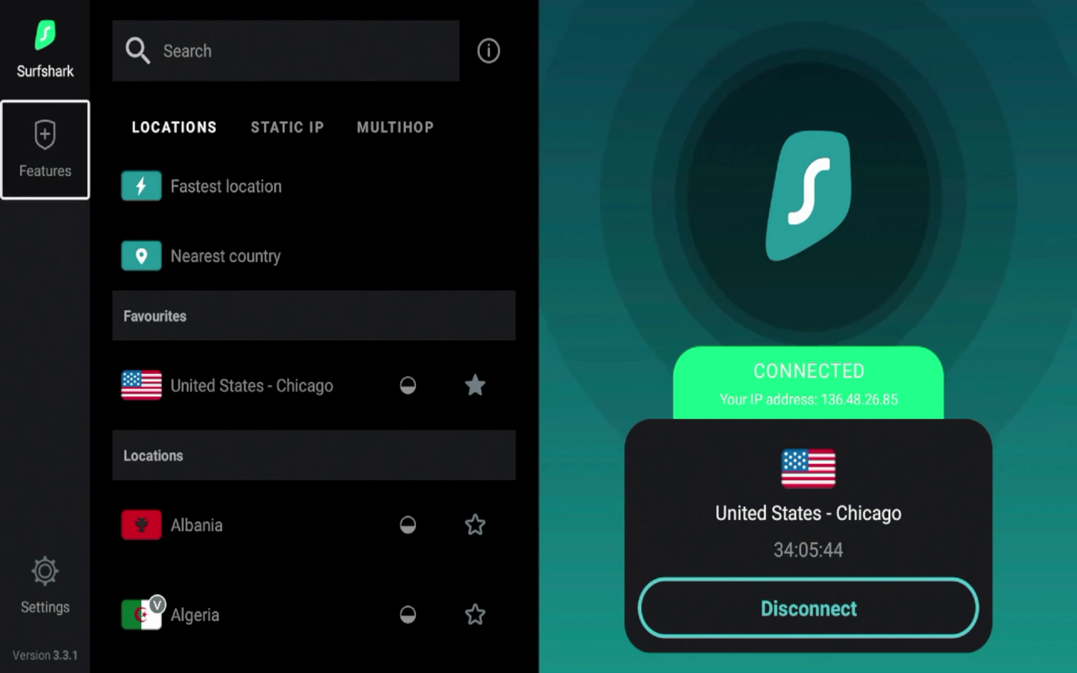
{"action": "key", "text": "Right"}
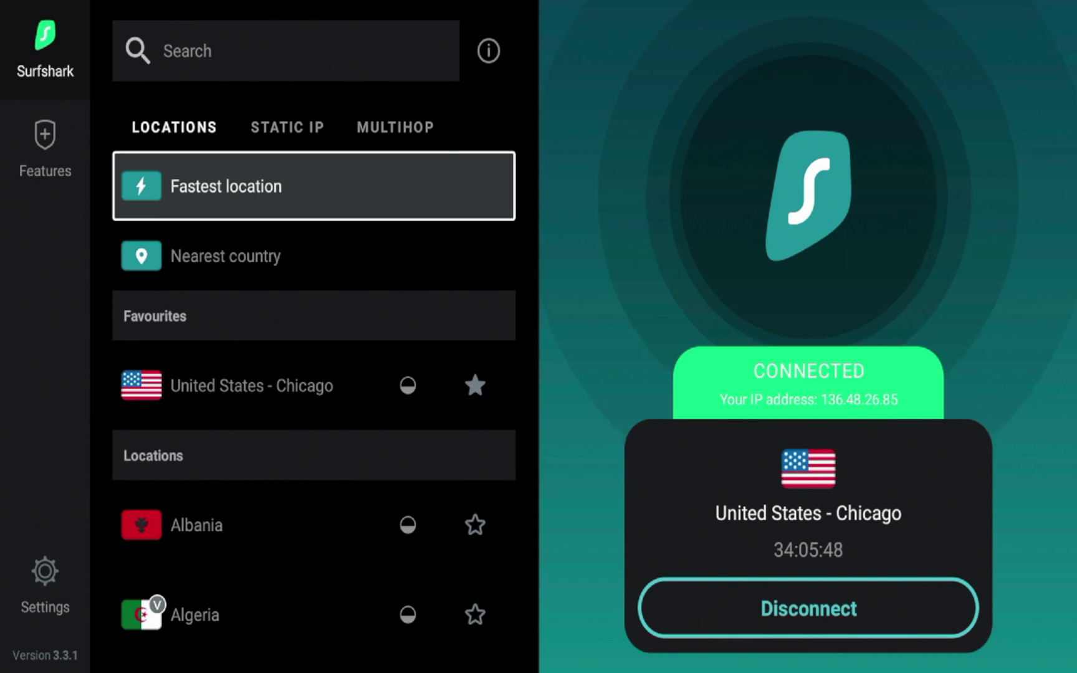
{"action": "key", "text": "Left"}
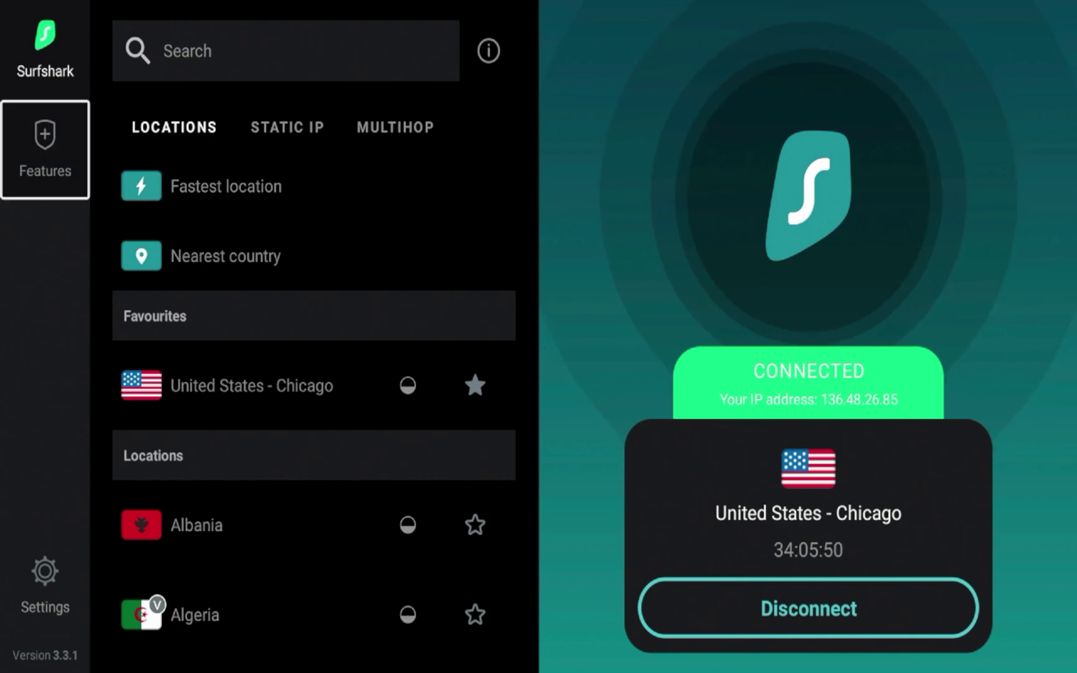
Reopen Surfshark's Features panel and move around it, leaving CleanWeb on.
{"action": "key", "text": "Return"}
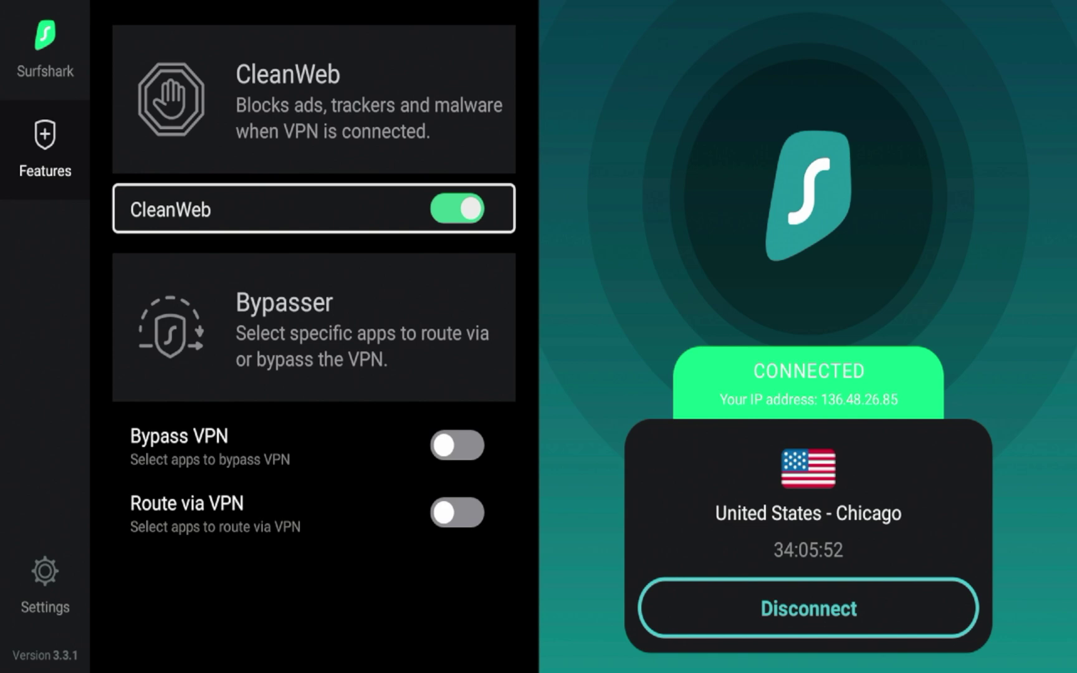
{"action": "key", "text": "Down"}
{"action": "key", "text": "Up"}
{"action": "key", "text": "Down"}
{"action": "key", "text": "Up"}
{"action": "key", "text": "Left"}
{"action": "key", "text": "Right"}
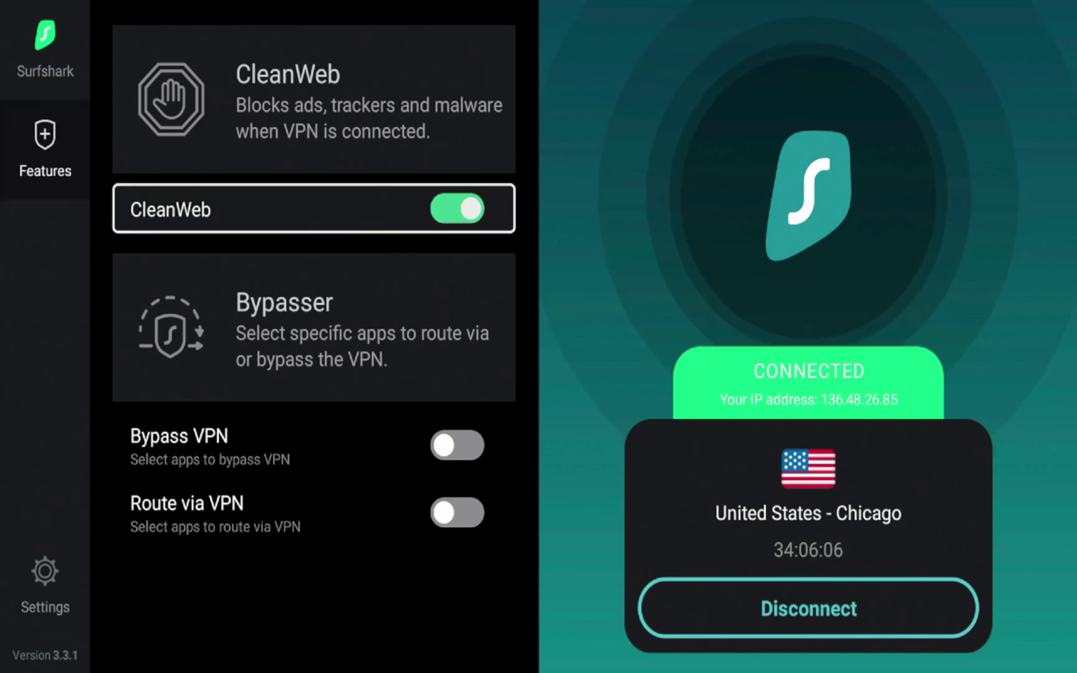
Return to Fire TV home, launch Amazon Silk and reach its web search.
{"action": "key", "text": "Home"}
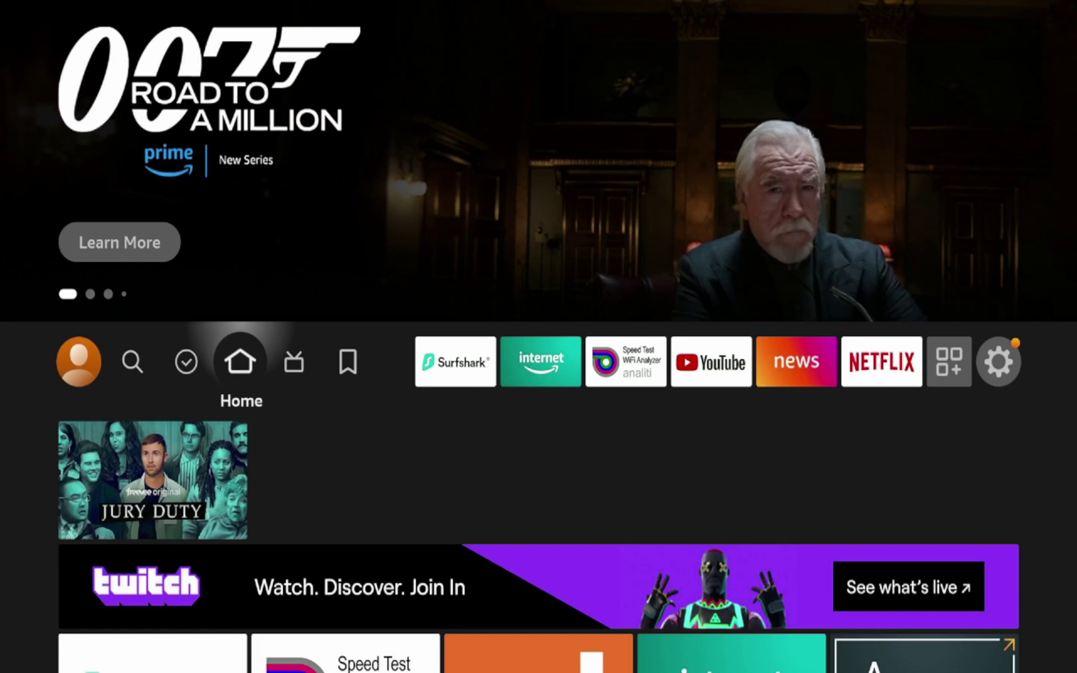
{"action": "key", "text": "Right"}
{"action": "key", "text": "Right"}
{"action": "key", "text": "Right"}
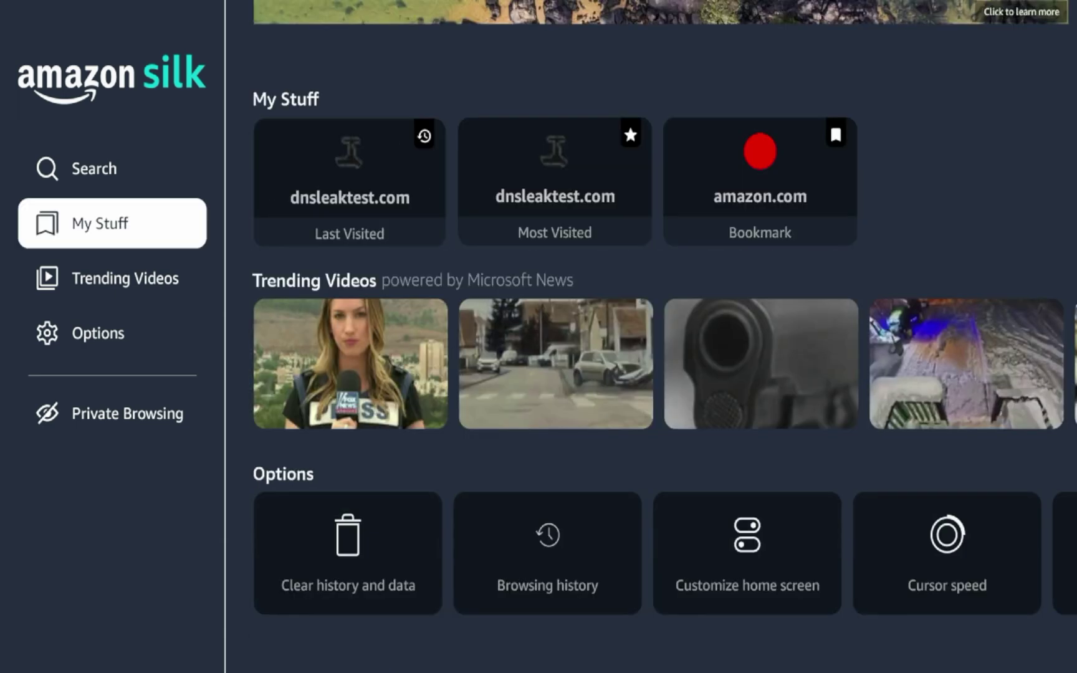
{"action": "key", "text": "Up"}
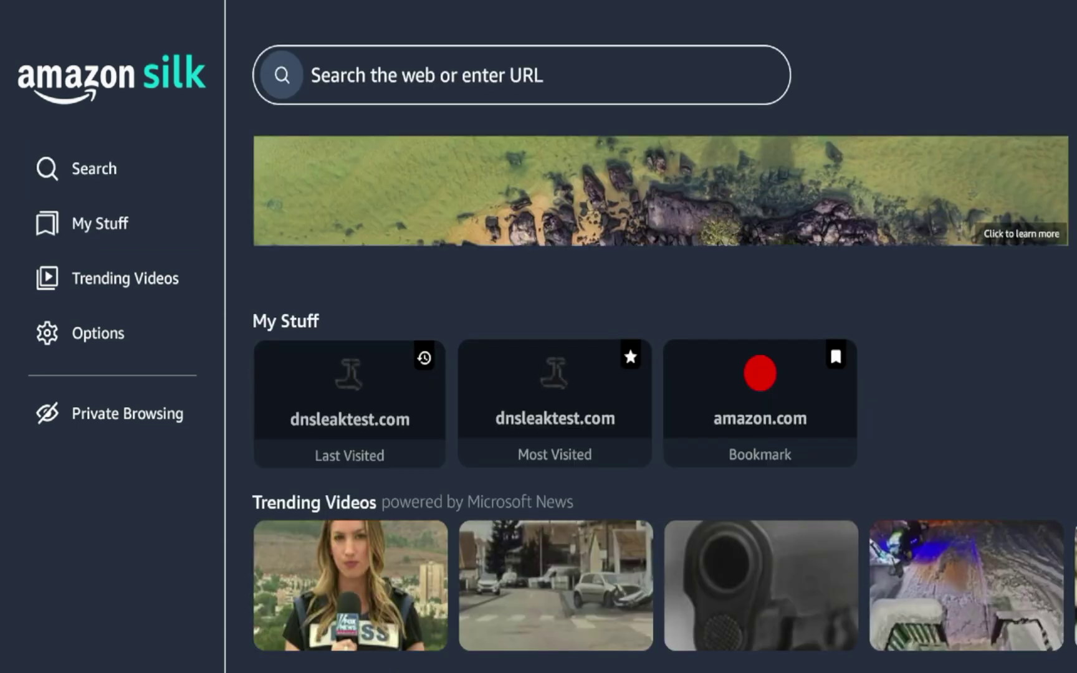
Start Silk's web address entry and enter 'es' on the on-screen keyboard.
{"action": "key", "text": "Return"}
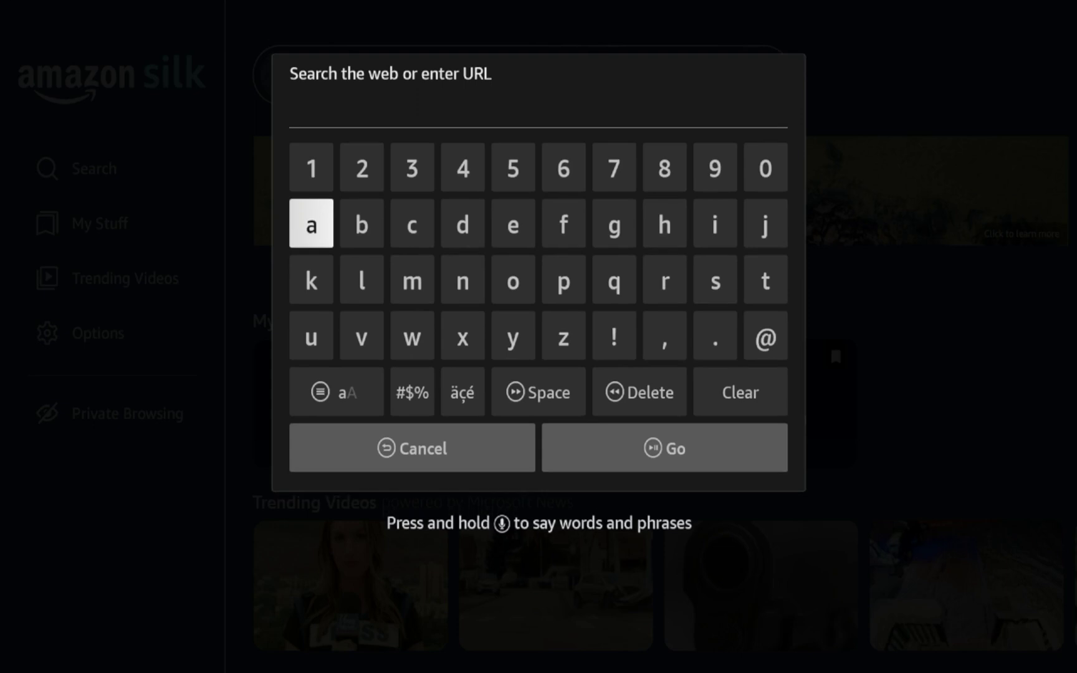
{"action": "key", "text": "Right"}
{"action": "key", "text": "Right"}
{"action": "key", "text": "Right"}
{"action": "key", "text": "Right"}
{"action": "key", "text": "Down"}
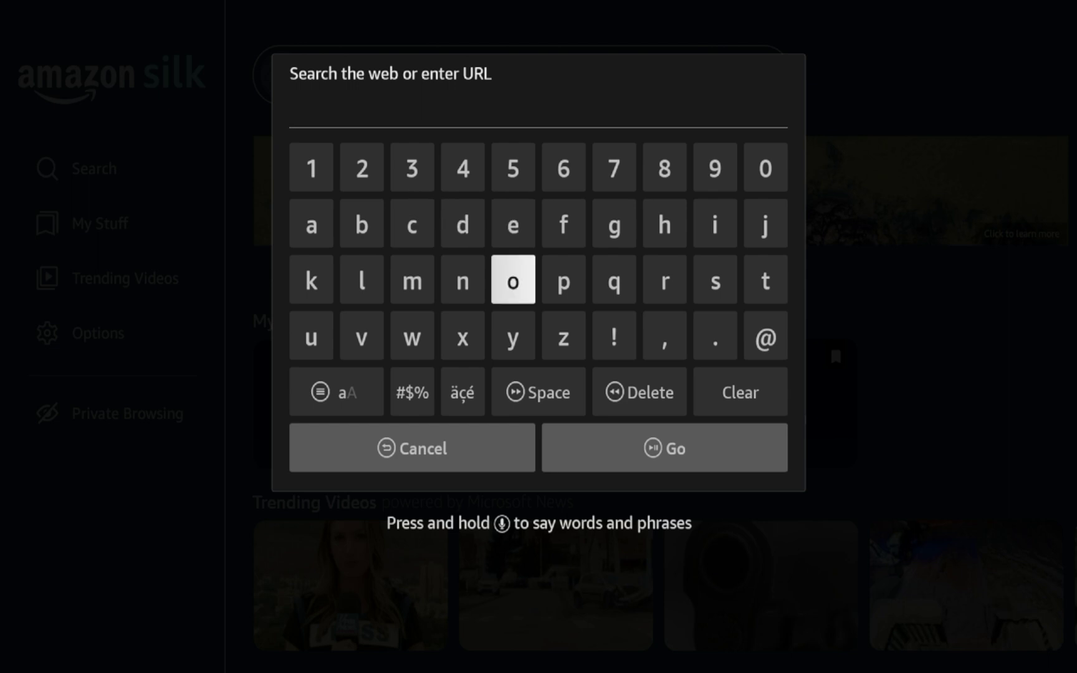
{"action": "key", "text": "Left"}
{"action": "key", "text": "Left"}
{"action": "key", "text": "Right"}
{"action": "key", "text": "Up"}
{"action": "key", "text": "Return"}
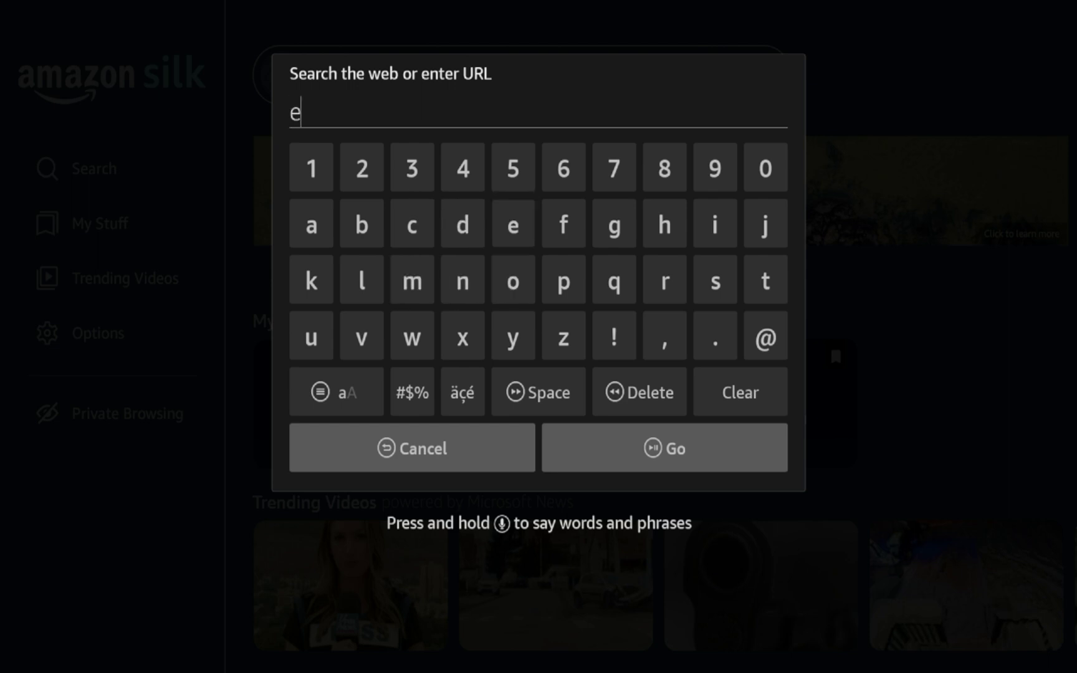
{"action": "key", "text": "Down"}
{"action": "key", "text": "Left"}
{"action": "key", "text": "Right"}
{"action": "key", "text": "Right"}
{"action": "key", "text": "Right"}
{"action": "key", "text": "Right"}
{"action": "key", "text": "Right"}
{"action": "key", "text": "Return"}
Continue the address with 'pn.' to make 'espn.'.
{"action": "key", "text": "Left"}
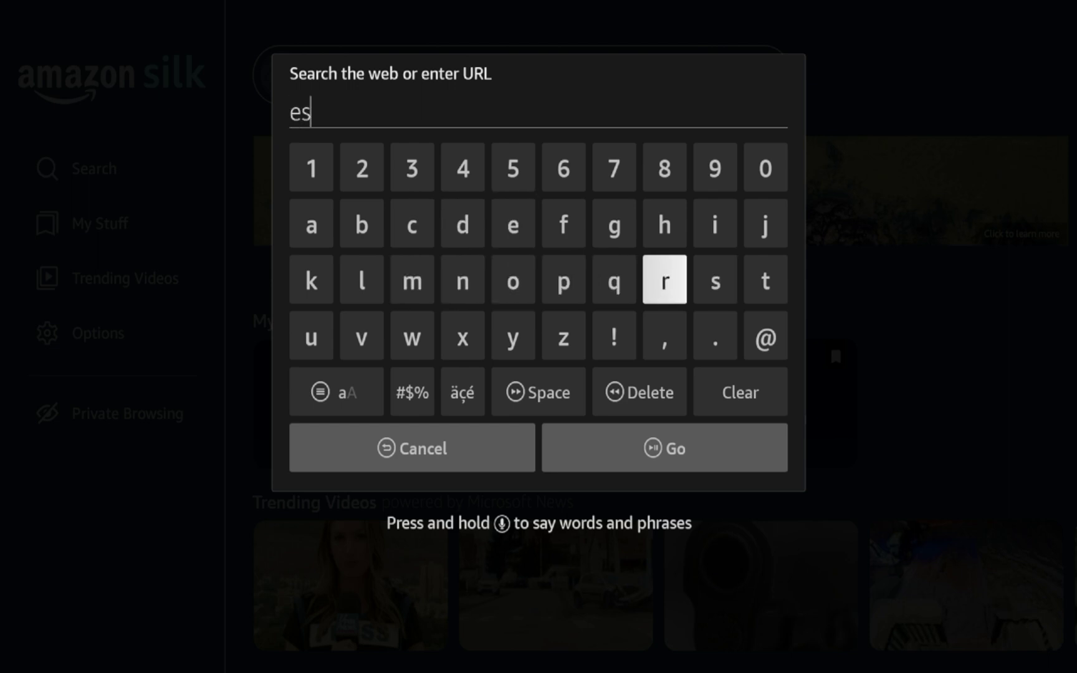
{"action": "key", "text": "Left"}
{"action": "key", "text": "Left"}
{"action": "key", "text": "Return"}
{"action": "key", "text": "Left"}
{"action": "key", "text": "Left"}
{"action": "key", "text": "Return"}
{"action": "key", "text": "Down"}
{"action": "key", "text": "Right"}
{"action": "key", "text": "Right"}
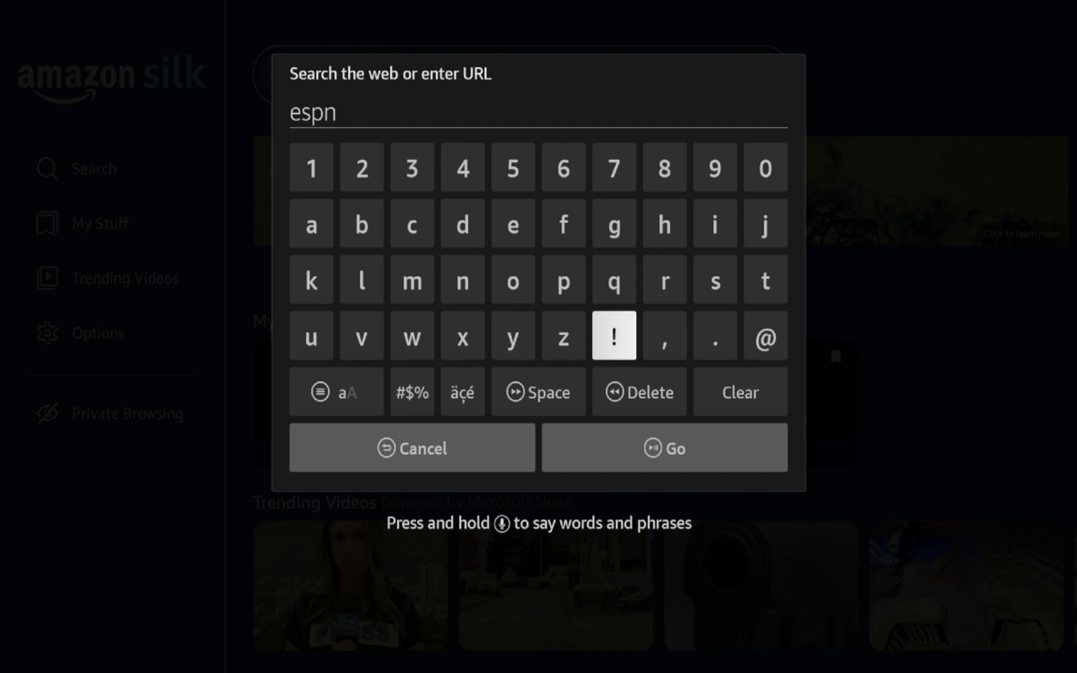
{"action": "key", "text": "Right"}
{"action": "key", "text": "Right"}
{"action": "key", "text": "Return"}
Finish the address as 'espn.com' and load the site.
{"action": "key", "text": "Up"}
{"action": "key", "text": "Left"}
{"action": "key", "text": "Left"}
{"action": "key", "text": "Left"}
{"action": "key", "text": "Left"}
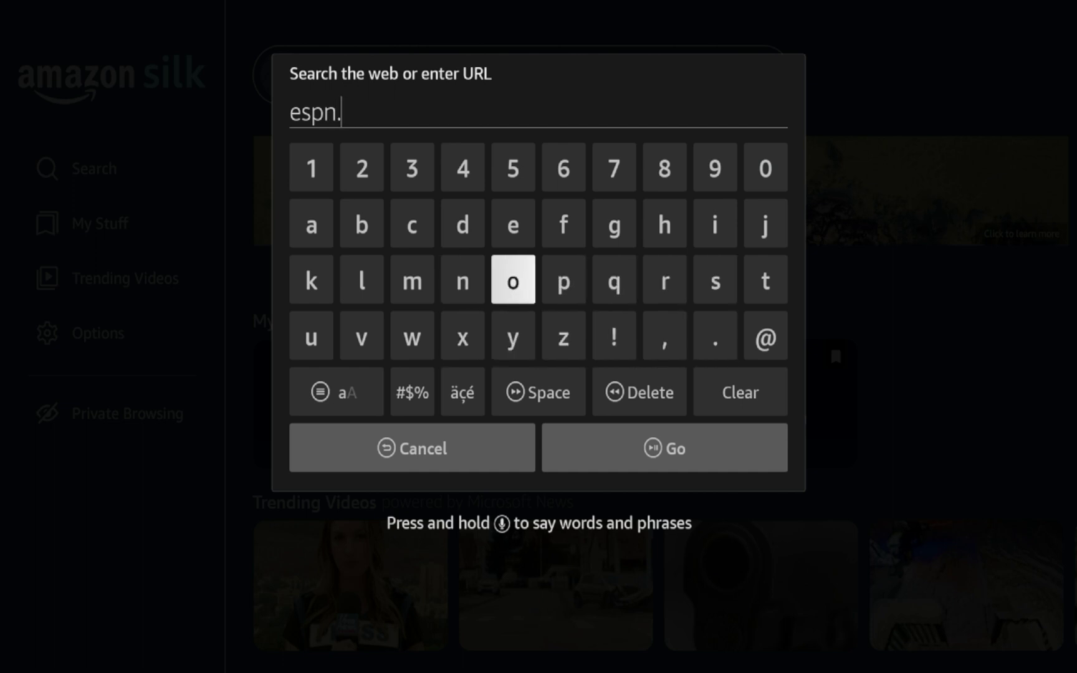
{"action": "key", "text": "Left"}
{"action": "key", "text": "Left"}
{"action": "key", "text": "Up"}
{"action": "key", "text": "Return"}
{"action": "key", "text": "Down"}
{"action": "key", "text": "Right"}
{"action": "key", "text": "Right"}
{"action": "key", "text": "Return"}
{"action": "key", "text": "Left"}
{"action": "key", "text": "Left"}
{"action": "key", "text": "Return"}
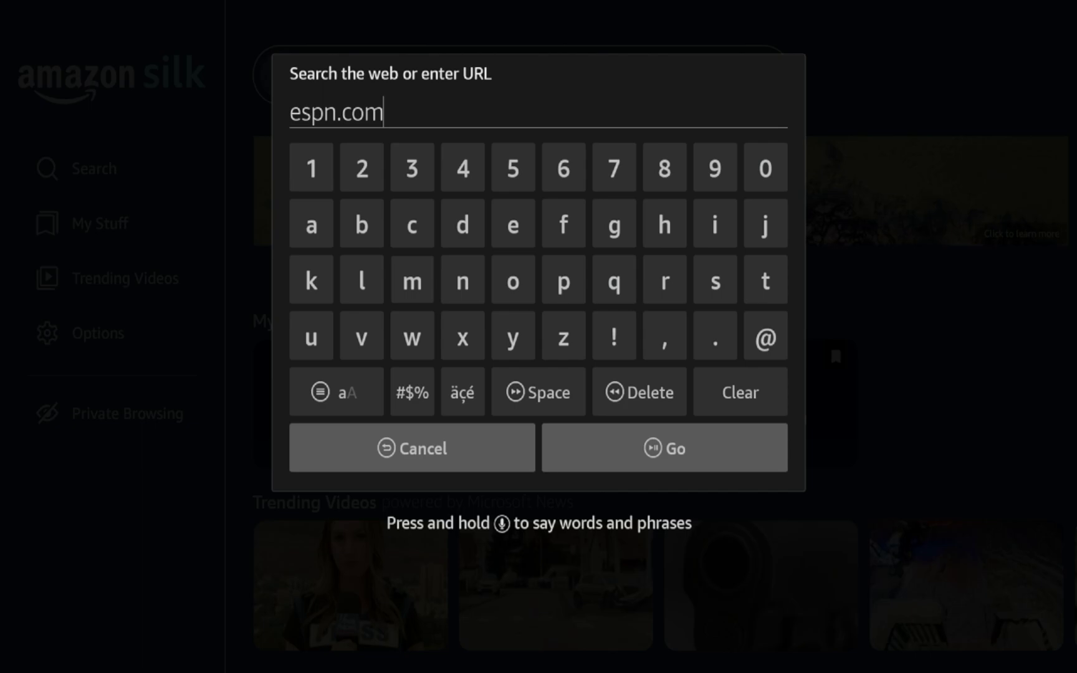
{"action": "key", "text": "Down"}
{"action": "key", "text": "Down"}
{"action": "key", "text": "Down"}
{"action": "key", "text": "Right"}
{"action": "key", "text": "Return"}
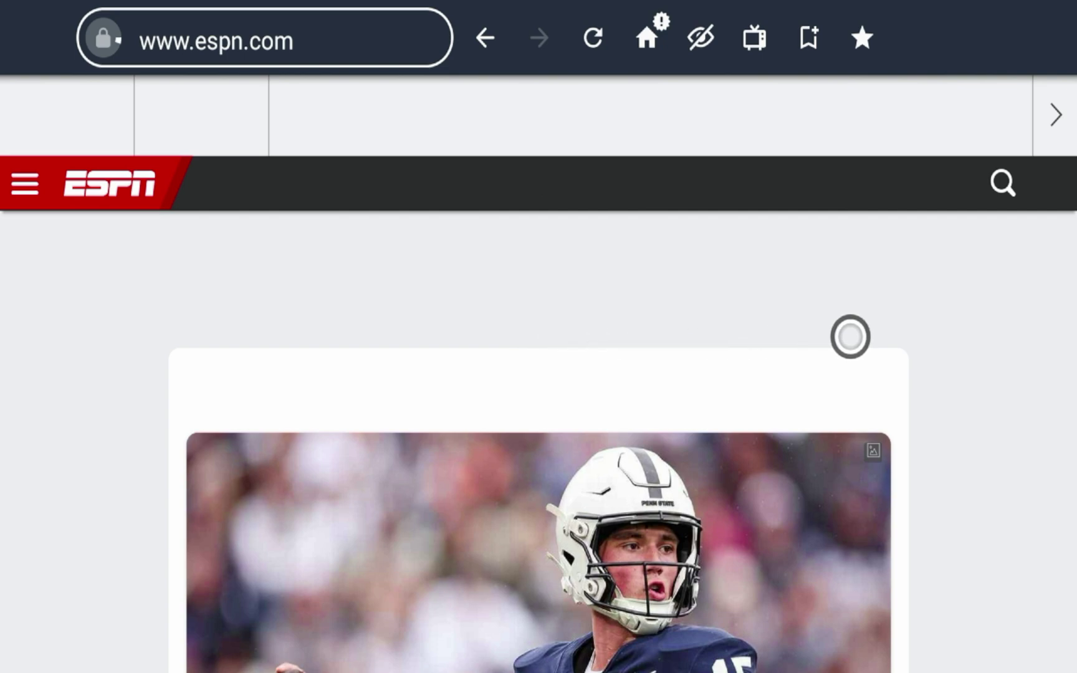
{"action": "scroll", "coordinate": [849, 556], "scroll_direction": "down", "scroll_amount": 10}
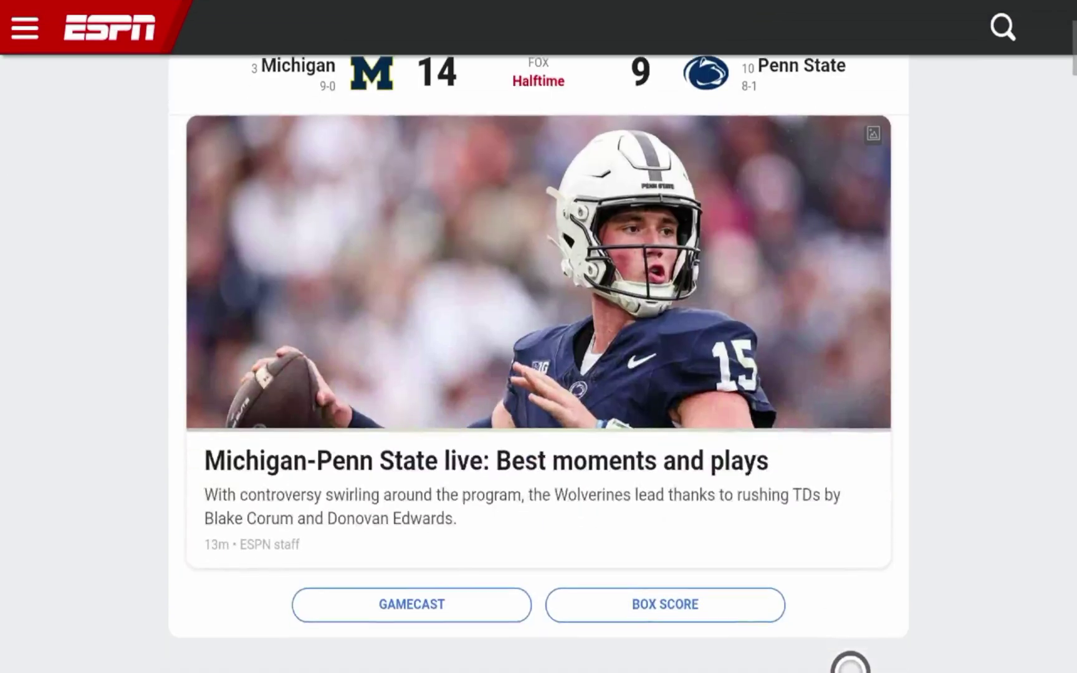
{"action": "scroll", "coordinate": [849, 666], "scroll_direction": "down", "scroll_amount": 2}
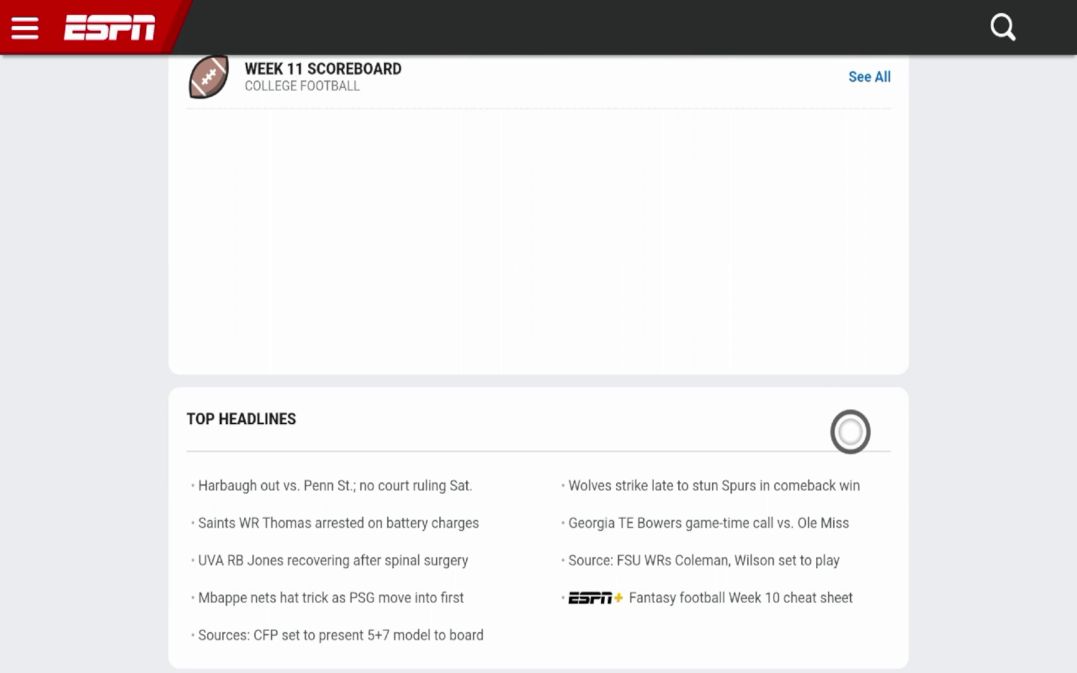
Show Silk's navigation controls and close the UFC 295 Buy Now banner.
{"action": "key", "text": "Menu"}
{"action": "scroll", "coordinate": [861, 211], "scroll_direction": "up", "scroll_amount": 10}
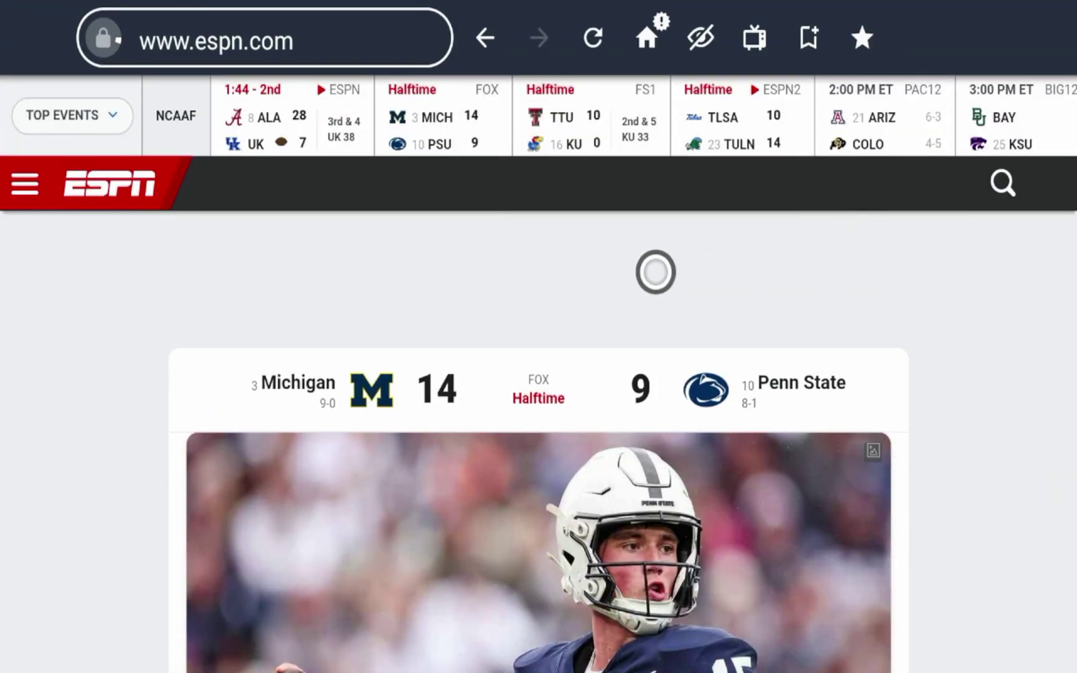
{"action": "scroll", "coordinate": [575, 271], "scroll_direction": "down", "scroll_amount": 2}
{"action": "scroll", "coordinate": [607, 271], "scroll_direction": "up", "scroll_amount": 2}
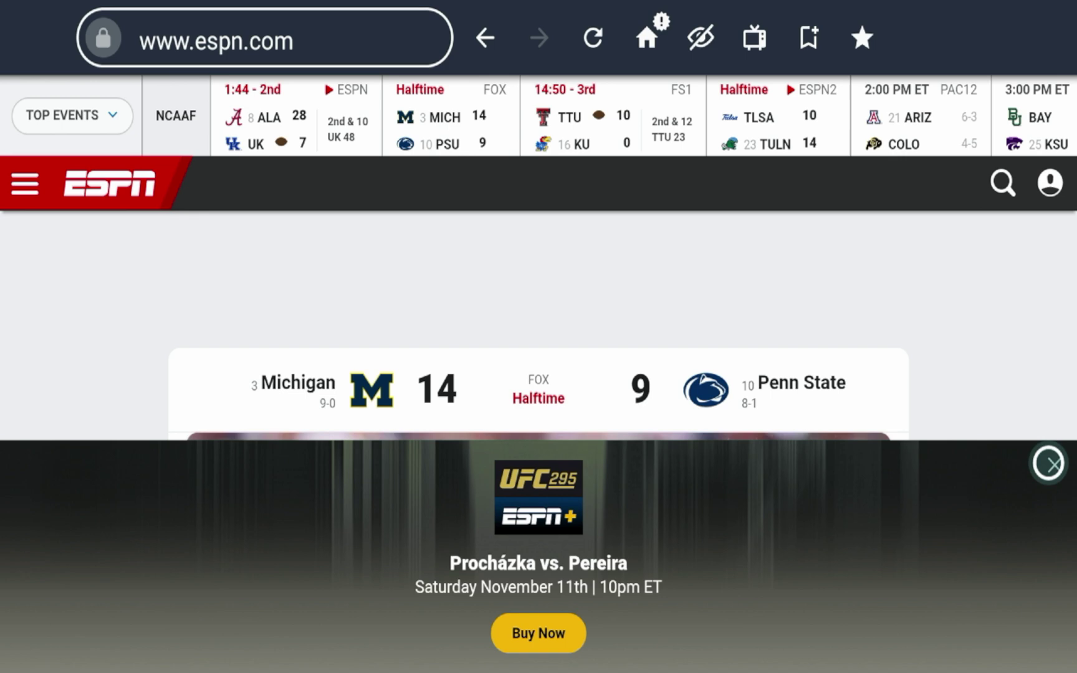
{"action": "left_click", "coordinate": [1048, 462]}
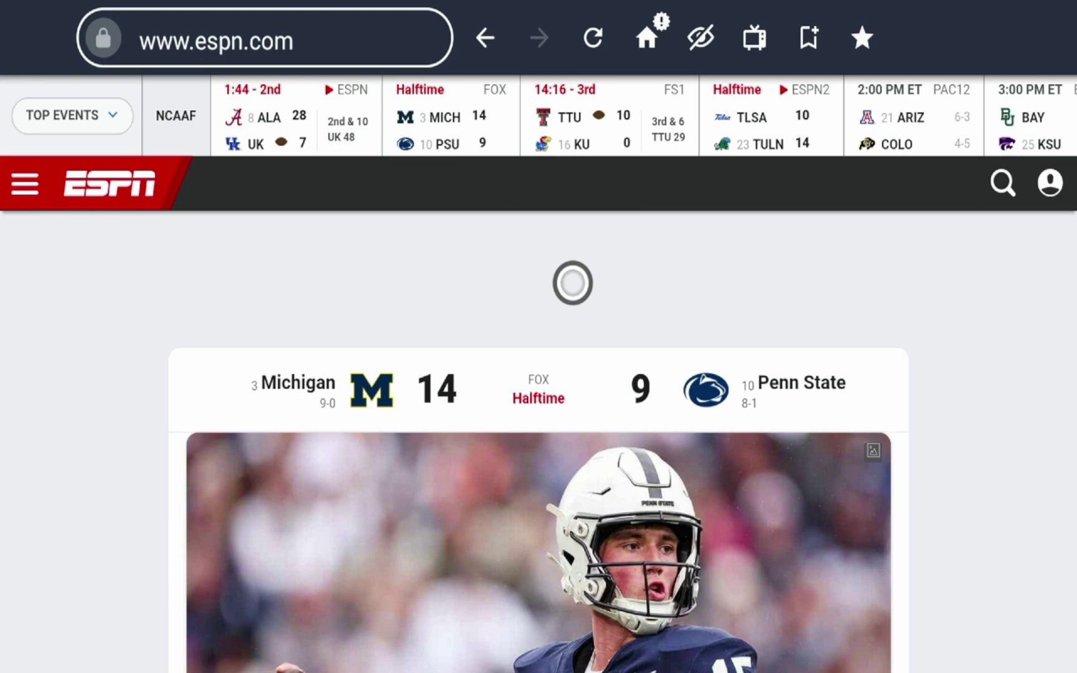
{"action": "scroll", "coordinate": [572, 572], "scroll_direction": "down", "scroll_amount": 5}
{"action": "scroll", "coordinate": [573, 665], "scroll_direction": "down", "scroll_amount": 5}
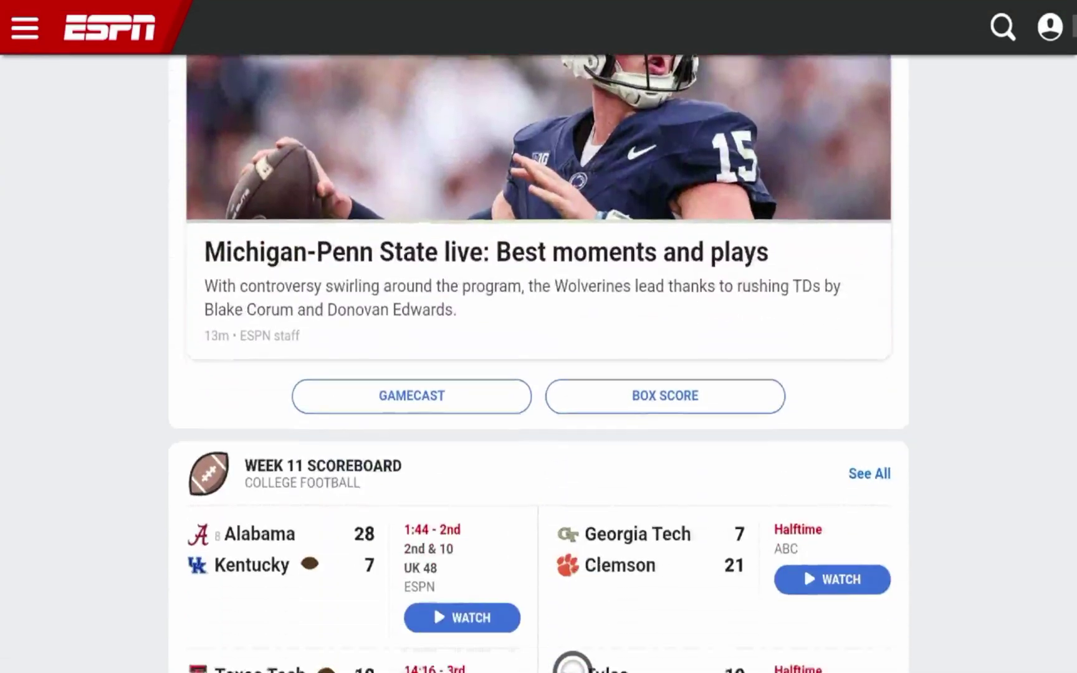
{"action": "scroll", "coordinate": [572, 665], "scroll_direction": "down", "scroll_amount": 5}
{"action": "scroll", "coordinate": [572, 664], "scroll_direction": "down", "scroll_amount": 5}
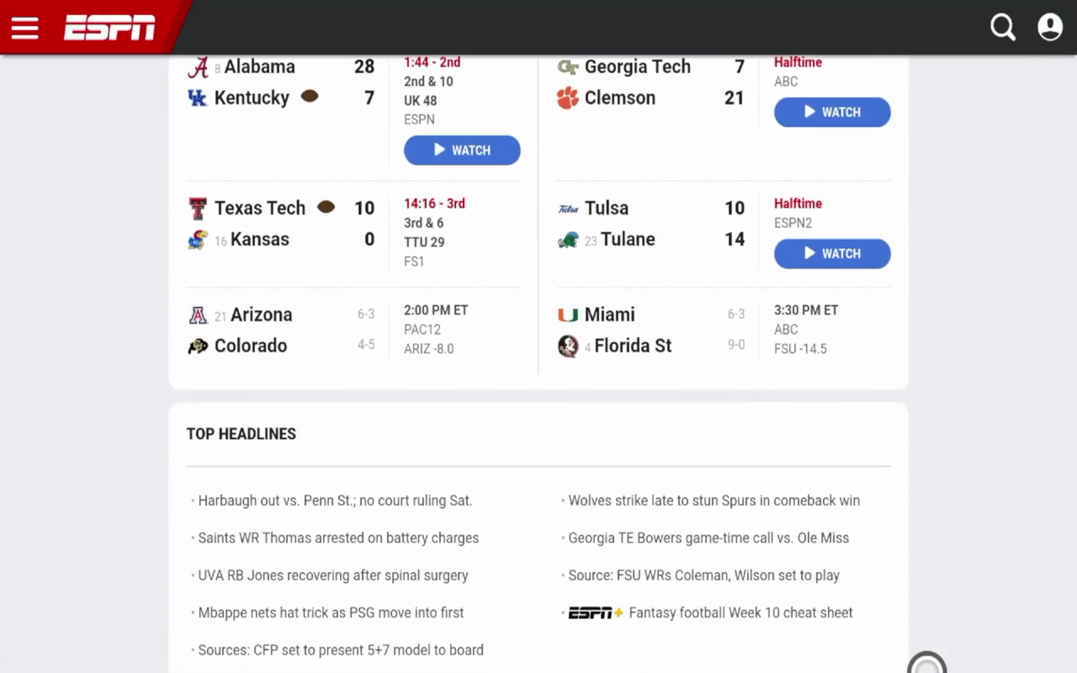
{"action": "scroll", "coordinate": [685, 664], "scroll_direction": "down", "scroll_amount": 3}
{"action": "scroll", "coordinate": [656, 665], "scroll_direction": "down", "scroll_amount": 5}
{"action": "scroll", "coordinate": [624, 665], "scroll_direction": "down", "scroll_amount": 5}
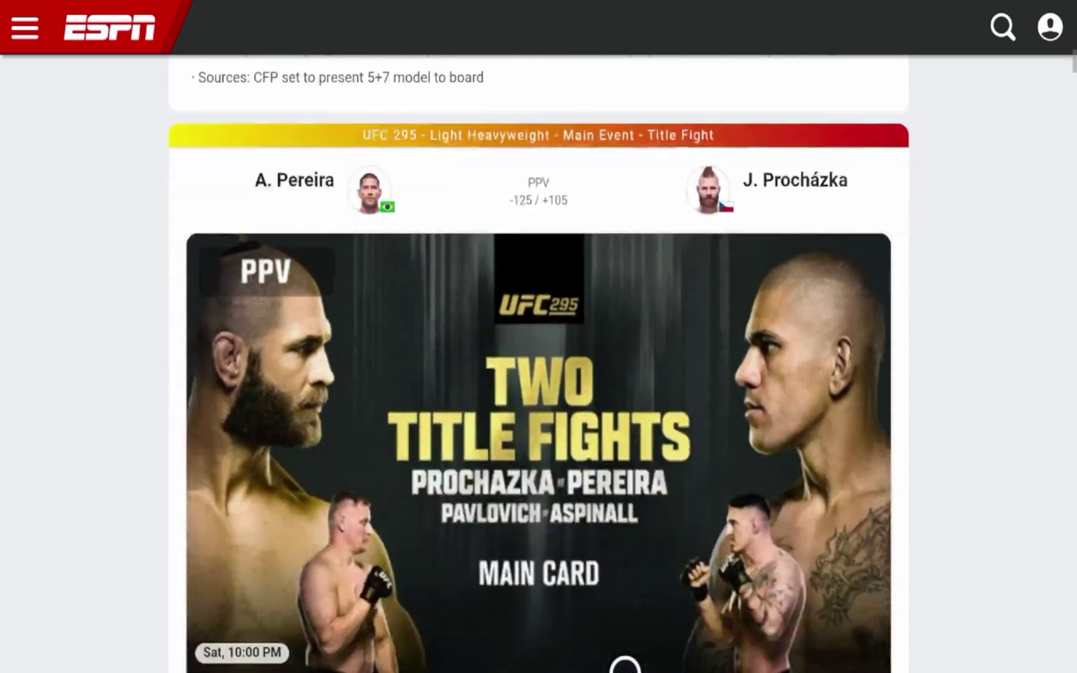
{"action": "scroll", "coordinate": [625, 664], "scroll_direction": "down", "scroll_amount": 5}
{"action": "scroll", "coordinate": [625, 665], "scroll_direction": "down", "scroll_amount": 5}
{"action": "scroll", "coordinate": [624, 665], "scroll_direction": "down", "scroll_amount": 4}
{"action": "scroll", "coordinate": [624, 664], "scroll_direction": "down", "scroll_amount": 5}
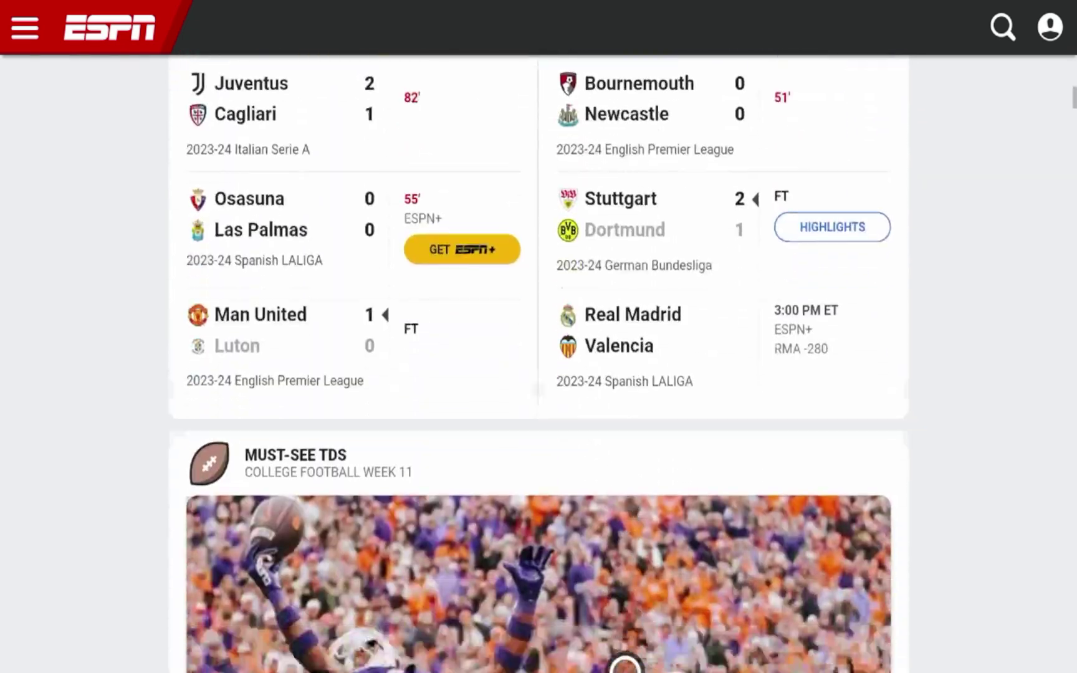
{"action": "scroll", "coordinate": [625, 665], "scroll_direction": "down", "scroll_amount": 5}
{"action": "scroll", "coordinate": [624, 665], "scroll_direction": "down", "scroll_amount": 5}
{"action": "scroll", "coordinate": [624, 665], "scroll_direction": "down", "scroll_amount": 4}
{"action": "scroll", "coordinate": [624, 665], "scroll_direction": "down", "scroll_amount": 5}
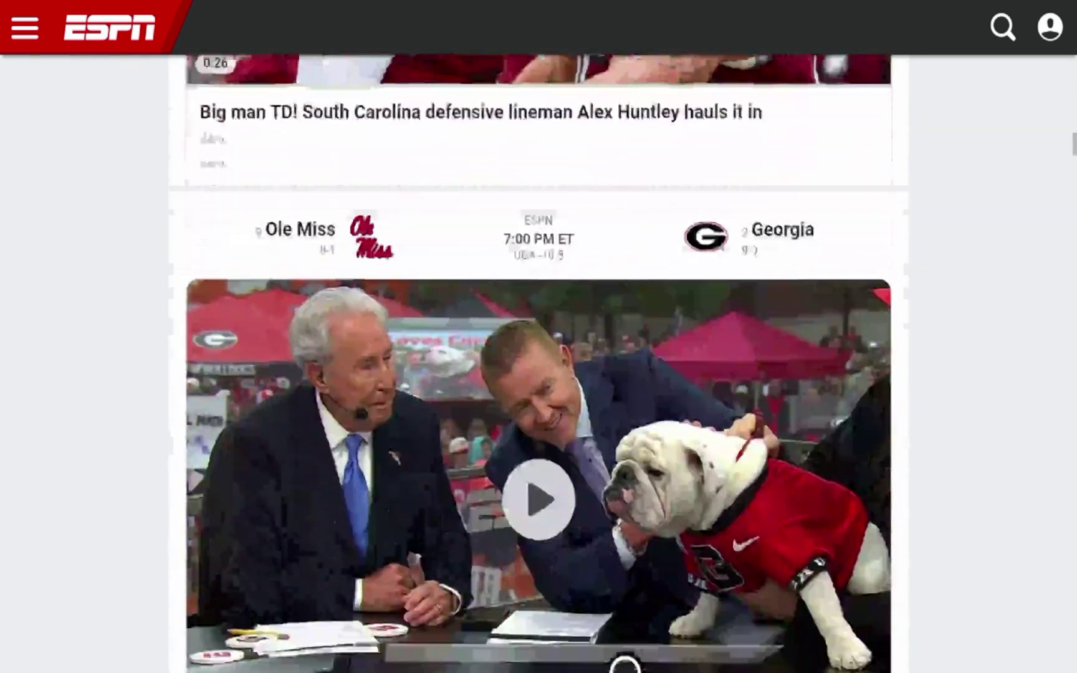
{"action": "scroll", "coordinate": [624, 664], "scroll_direction": "down", "scroll_amount": 5}
{"action": "scroll", "coordinate": [624, 664], "scroll_direction": "down", "scroll_amount": 5}
{"action": "scroll", "coordinate": [623, 664], "scroll_direction": "down", "scroll_amount": 3}
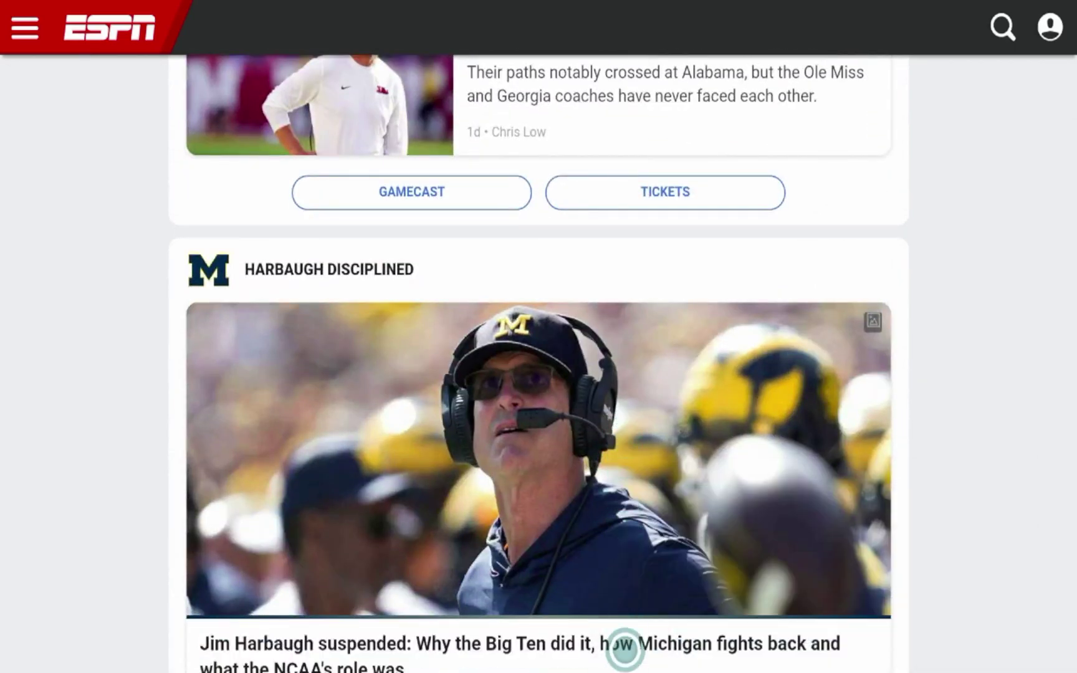
{"action": "left_click", "coordinate": [624, 647]}
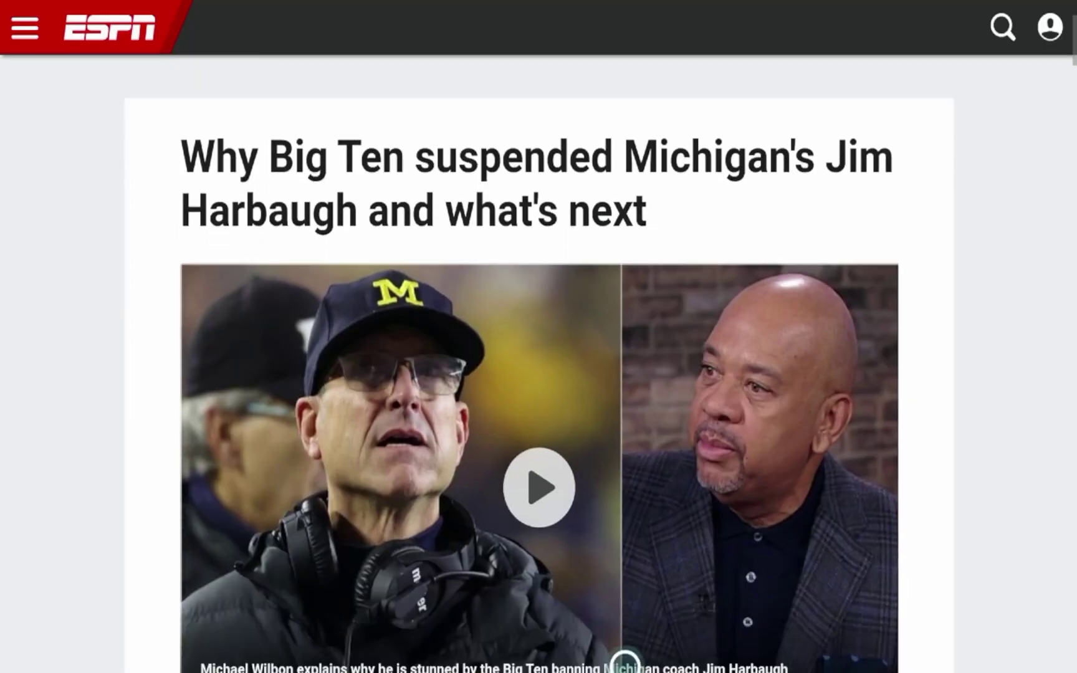
{"action": "scroll", "coordinate": [624, 580], "scroll_direction": "down", "scroll_amount": 8}
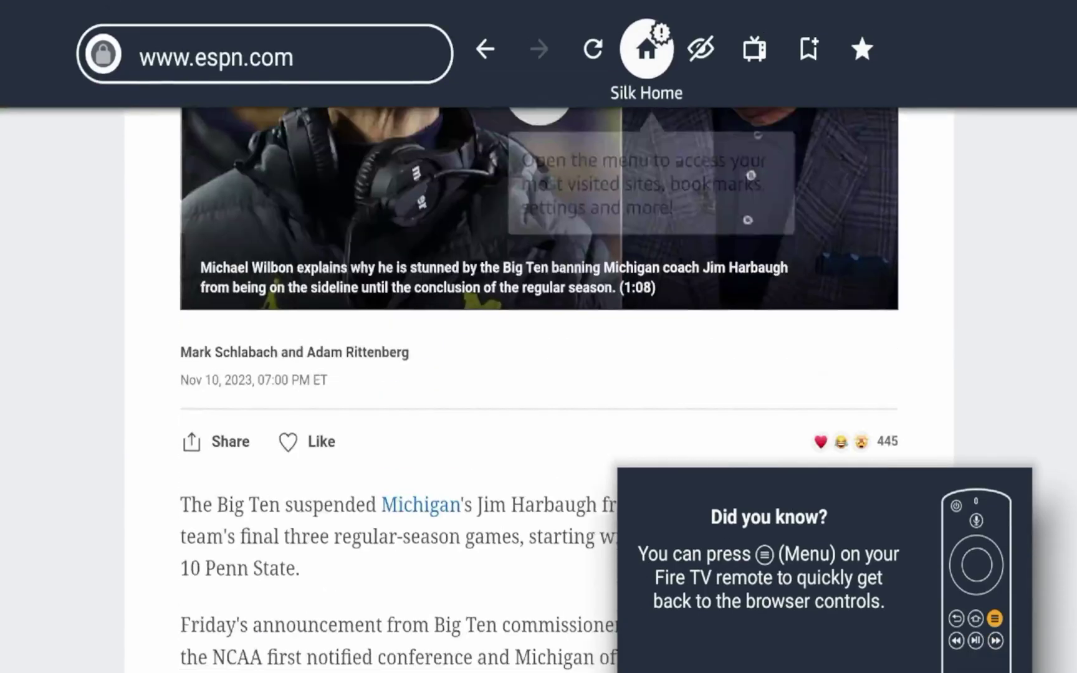
{"action": "scroll", "coordinate": [538, 337], "scroll_direction": "up", "scroll_amount": 10}
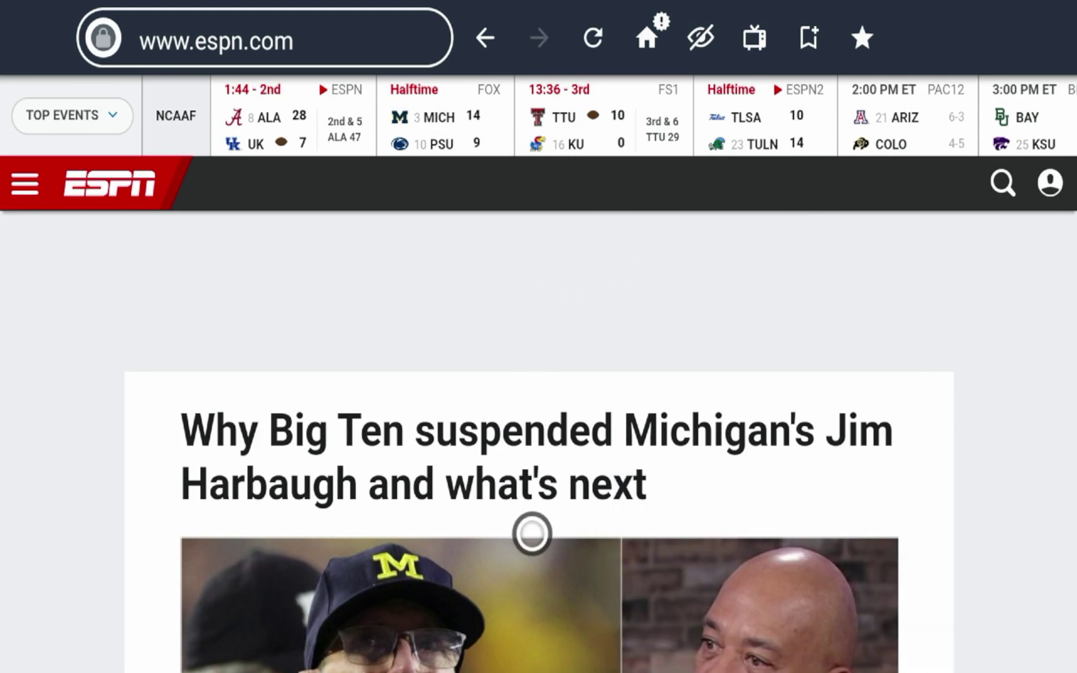
{"action": "scroll", "coordinate": [531, 533], "scroll_direction": "down", "scroll_amount": 10}
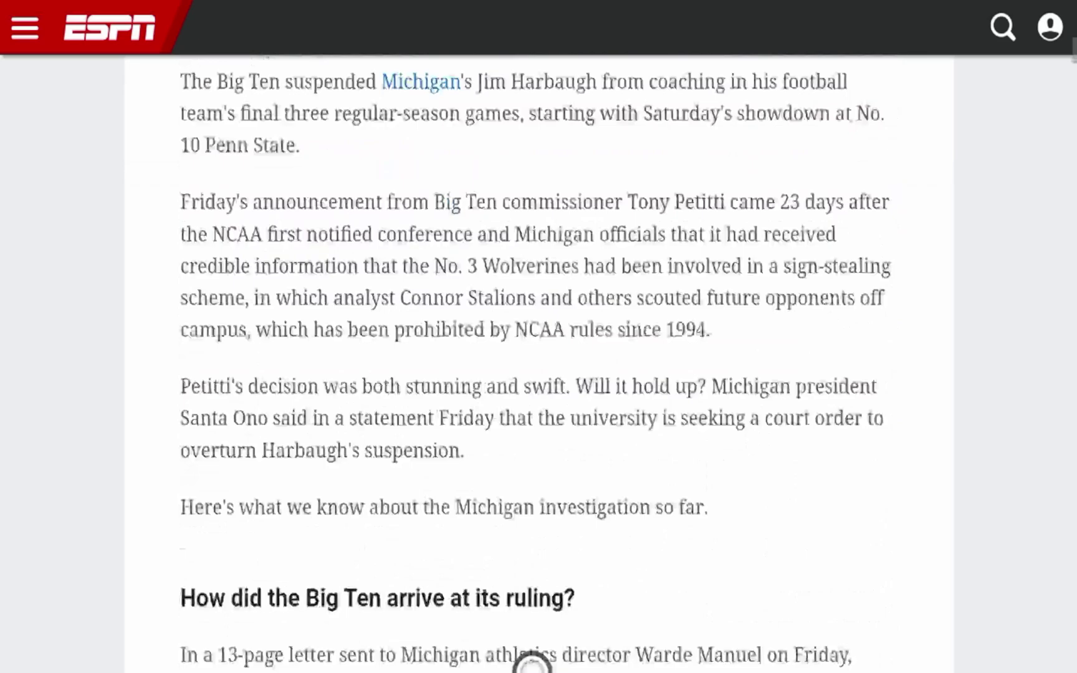
{"action": "scroll", "coordinate": [532, 665], "scroll_direction": "down", "scroll_amount": 4}
{"action": "scroll", "coordinate": [531, 664], "scroll_direction": "down", "scroll_amount": 4}
{"action": "scroll", "coordinate": [532, 664], "scroll_direction": "down", "scroll_amount": 4}
{"action": "scroll", "coordinate": [532, 664], "scroll_direction": "down", "scroll_amount": 4}
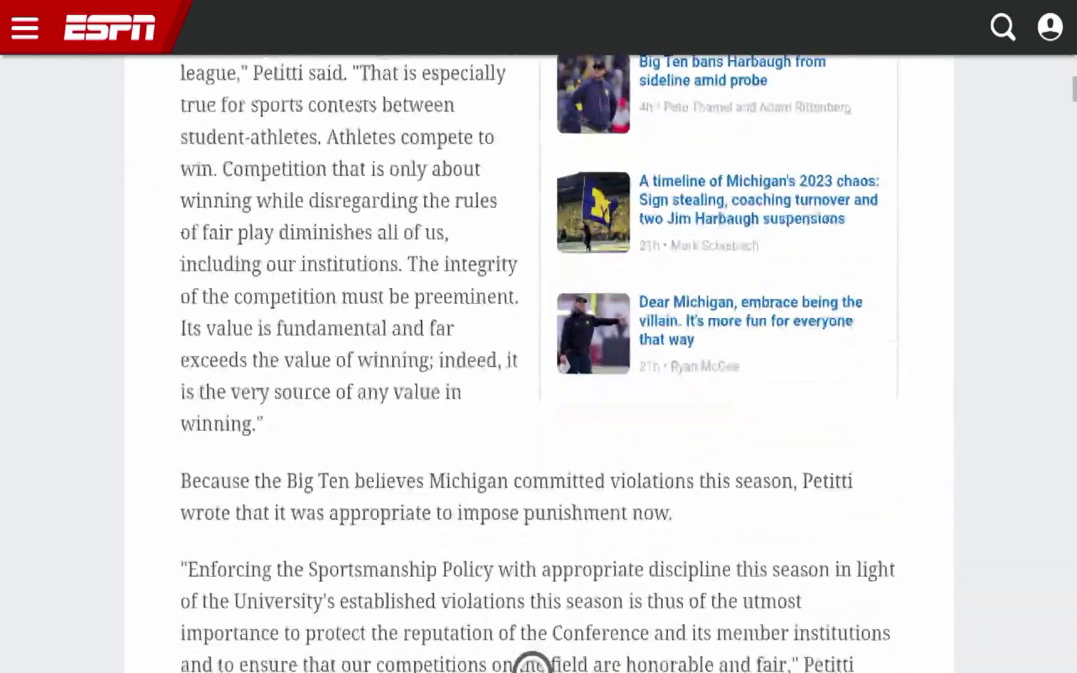
{"action": "scroll", "coordinate": [532, 664], "scroll_direction": "down", "scroll_amount": 4}
{"action": "scroll", "coordinate": [532, 664], "scroll_direction": "down", "scroll_amount": 4}
{"action": "scroll", "coordinate": [572, 665], "scroll_direction": "down", "scroll_amount": 4}
{"action": "scroll", "coordinate": [612, 665], "scroll_direction": "down", "scroll_amount": 4}
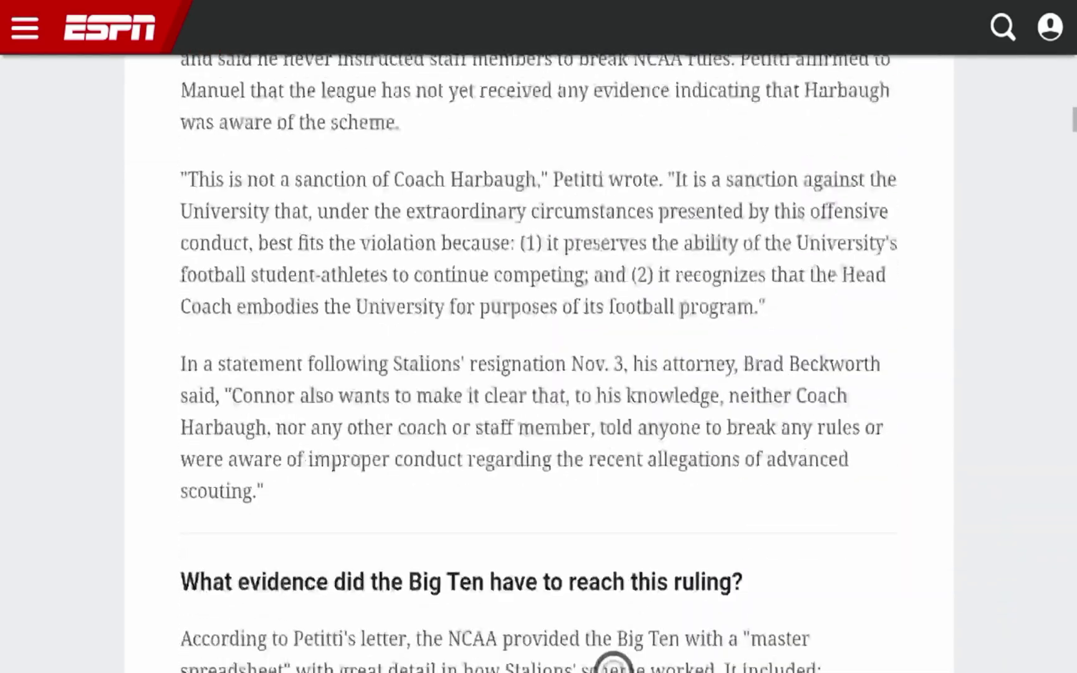
{"action": "scroll", "coordinate": [612, 665], "scroll_direction": "down", "scroll_amount": 4}
{"action": "scroll", "coordinate": [612, 664], "scroll_direction": "down", "scroll_amount": 4}
{"action": "scroll", "coordinate": [613, 665], "scroll_direction": "down", "scroll_amount": 4}
{"action": "scroll", "coordinate": [613, 665], "scroll_direction": "down", "scroll_amount": 4}
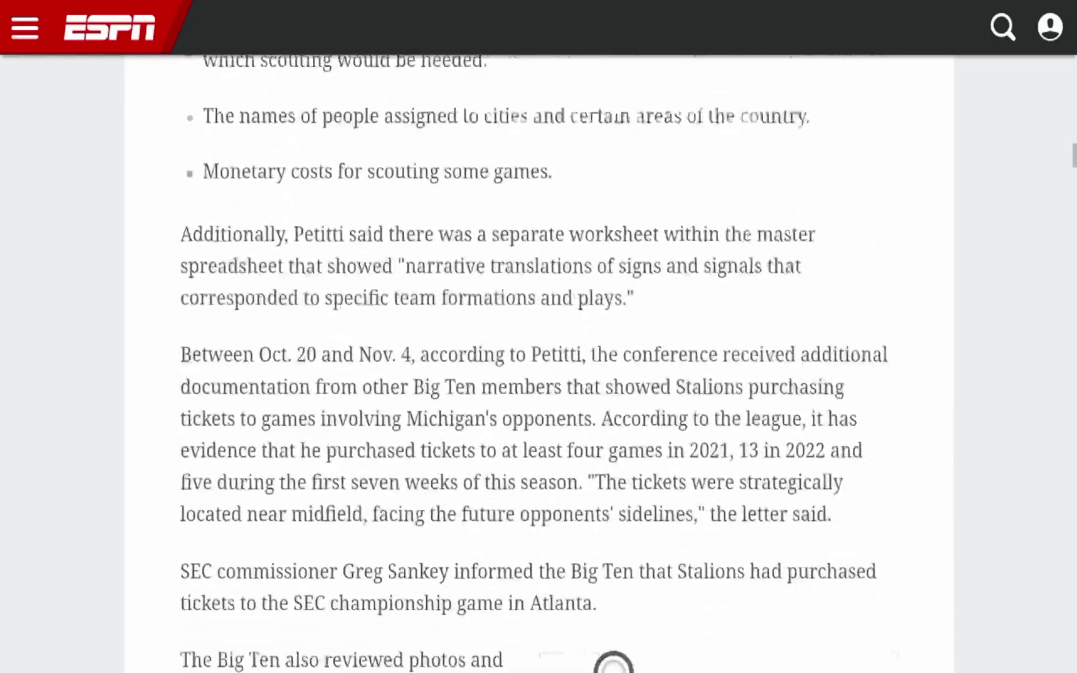
{"action": "scroll", "coordinate": [612, 665], "scroll_direction": "down", "scroll_amount": 4}
{"action": "scroll", "coordinate": [613, 664], "scroll_direction": "down", "scroll_amount": 4}
{"action": "scroll", "coordinate": [613, 665], "scroll_direction": "down", "scroll_amount": 3}
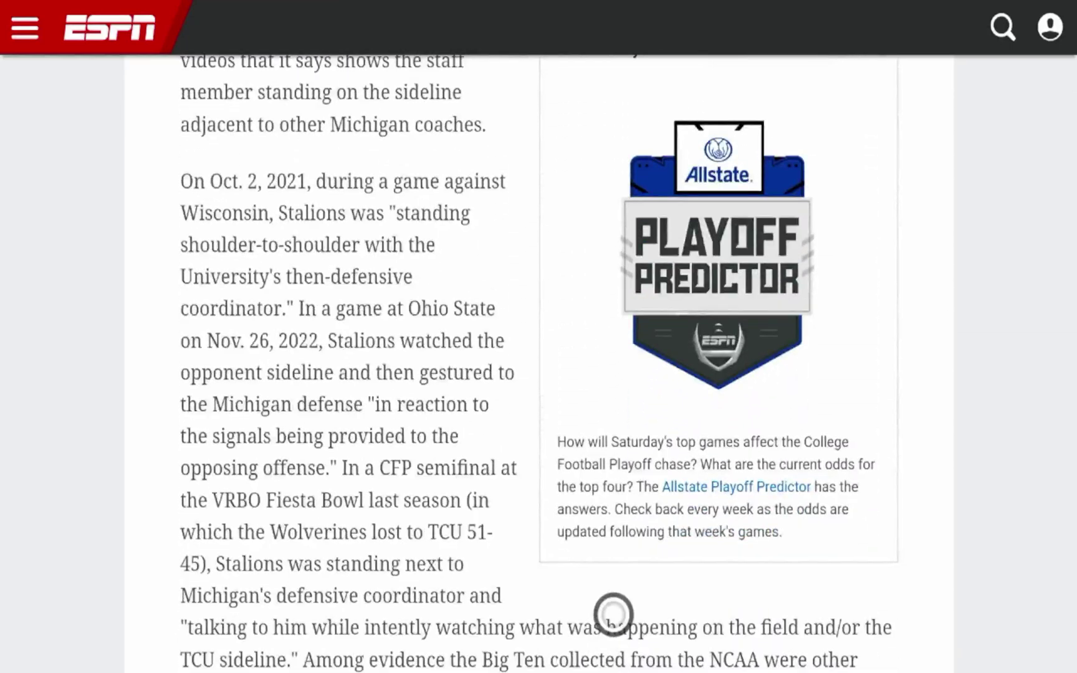
{"action": "scroll", "coordinate": [613, 612], "scroll_direction": "down", "scroll_amount": 4}
{"action": "scroll", "coordinate": [613, 664], "scroll_direction": "down", "scroll_amount": 4}
{"action": "scroll", "coordinate": [612, 664], "scroll_direction": "down", "scroll_amount": 4}
{"action": "scroll", "coordinate": [612, 665], "scroll_direction": "down", "scroll_amount": 4}
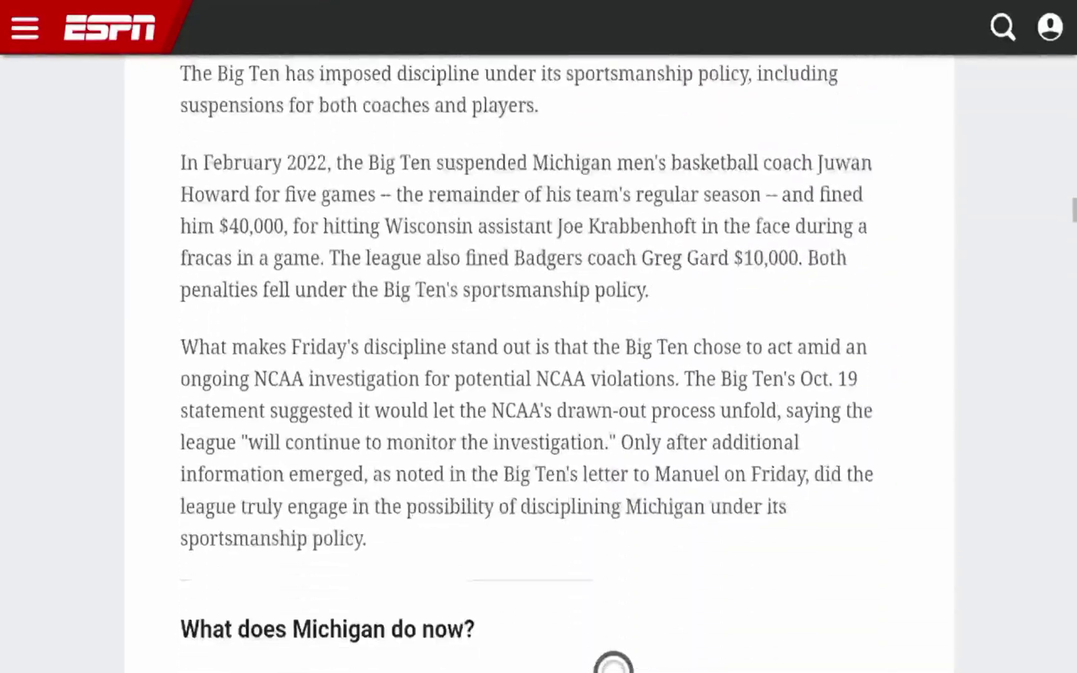
{"action": "scroll", "coordinate": [613, 665], "scroll_direction": "down", "scroll_amount": 4}
{"action": "scroll", "coordinate": [613, 664], "scroll_direction": "down", "scroll_amount": 4}
{"action": "scroll", "coordinate": [613, 665], "scroll_direction": "down", "scroll_amount": 4}
{"action": "scroll", "coordinate": [614, 581], "scroll_direction": "down", "scroll_amount": 3}
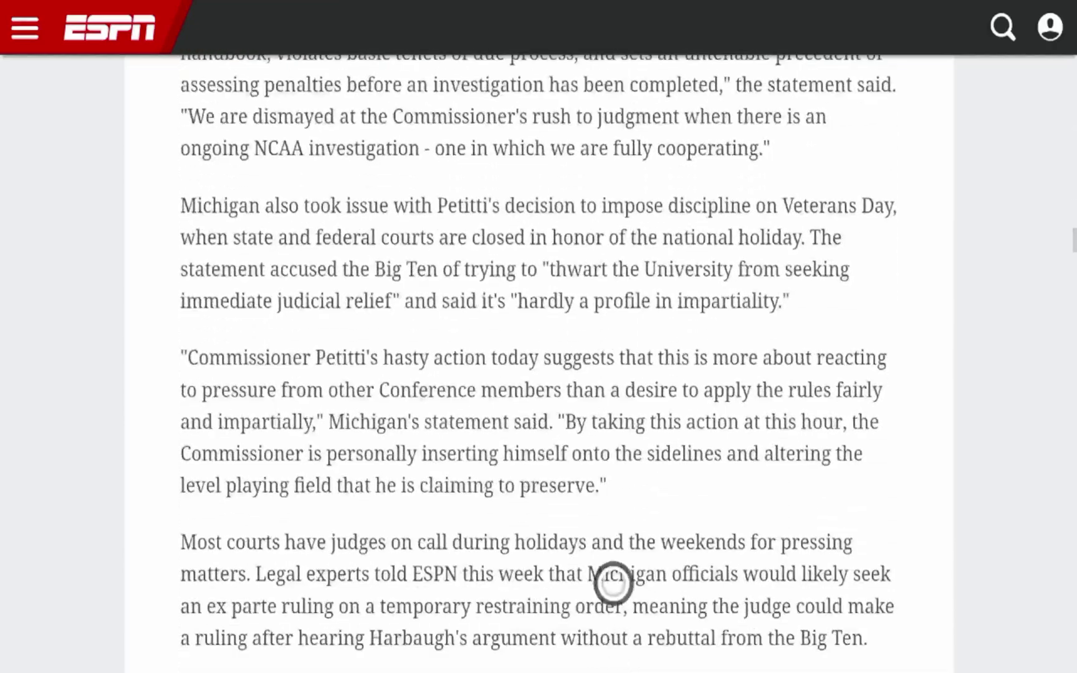
{"action": "scroll", "coordinate": [593, 49], "scroll_direction": "up", "scroll_amount": 5}
{"action": "scroll", "coordinate": [593, 50], "scroll_direction": "up", "scroll_amount": 5}
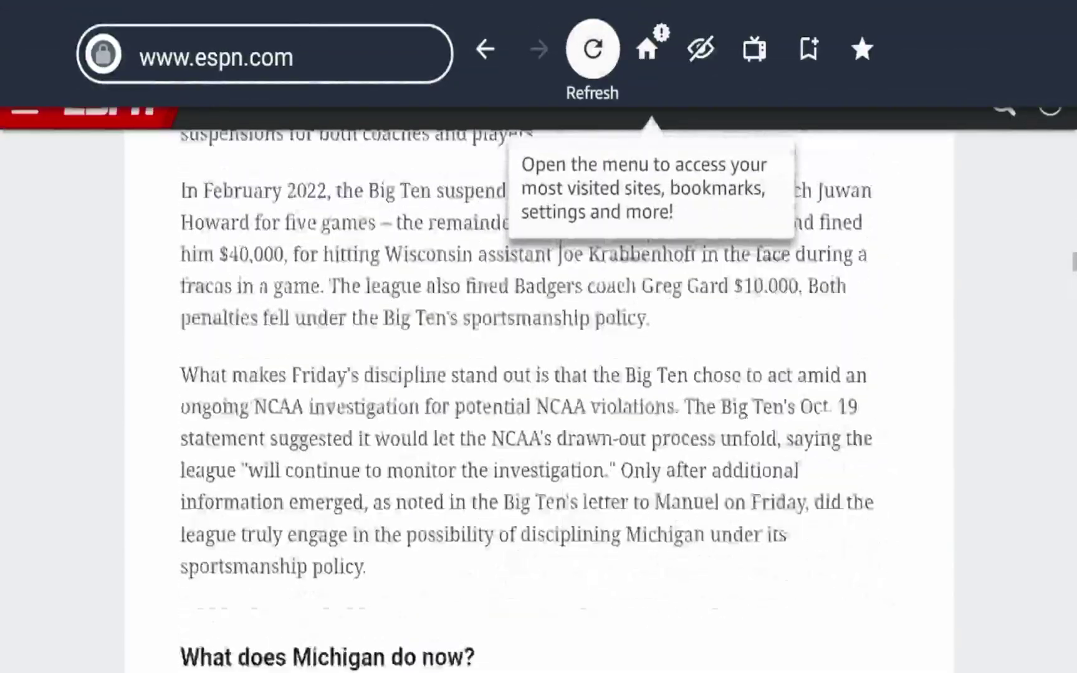
{"action": "scroll", "coordinate": [593, 49], "scroll_direction": "up", "scroll_amount": 4}
{"action": "key", "text": "Left"}
{"action": "key", "text": "Left"}
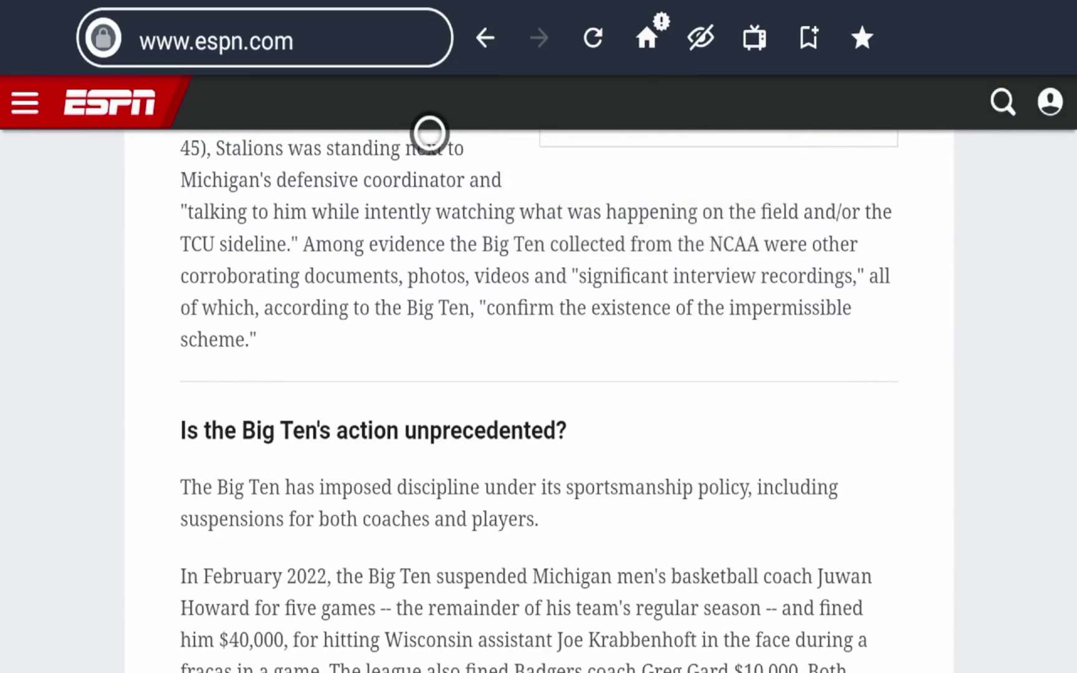
{"action": "scroll", "coordinate": [427, 140], "scroll_direction": "up", "scroll_amount": 5}
{"action": "scroll", "coordinate": [427, 140], "scroll_direction": "up", "scroll_amount": 4}
{"action": "scroll", "coordinate": [539, 379], "scroll_direction": "up", "scroll_amount": 5}
{"action": "scroll", "coordinate": [538, 379], "scroll_direction": "up", "scroll_amount": 5}
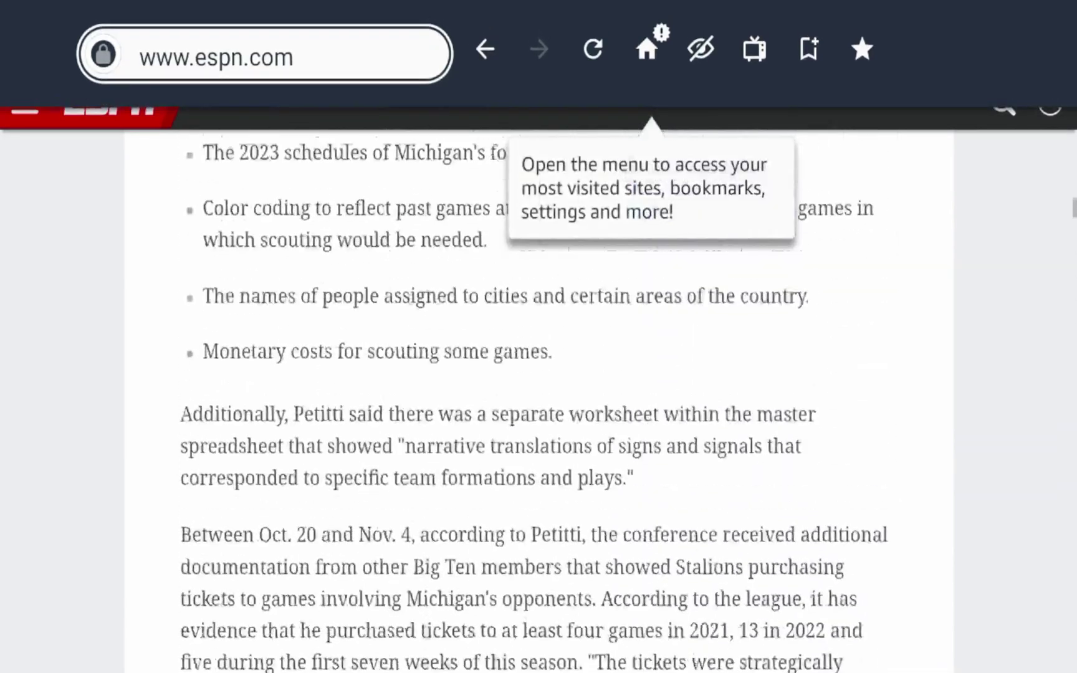
{"action": "scroll", "coordinate": [538, 379], "scroll_direction": "up", "scroll_amount": 5}
{"action": "scroll", "coordinate": [539, 379], "scroll_direction": "up", "scroll_amount": 5}
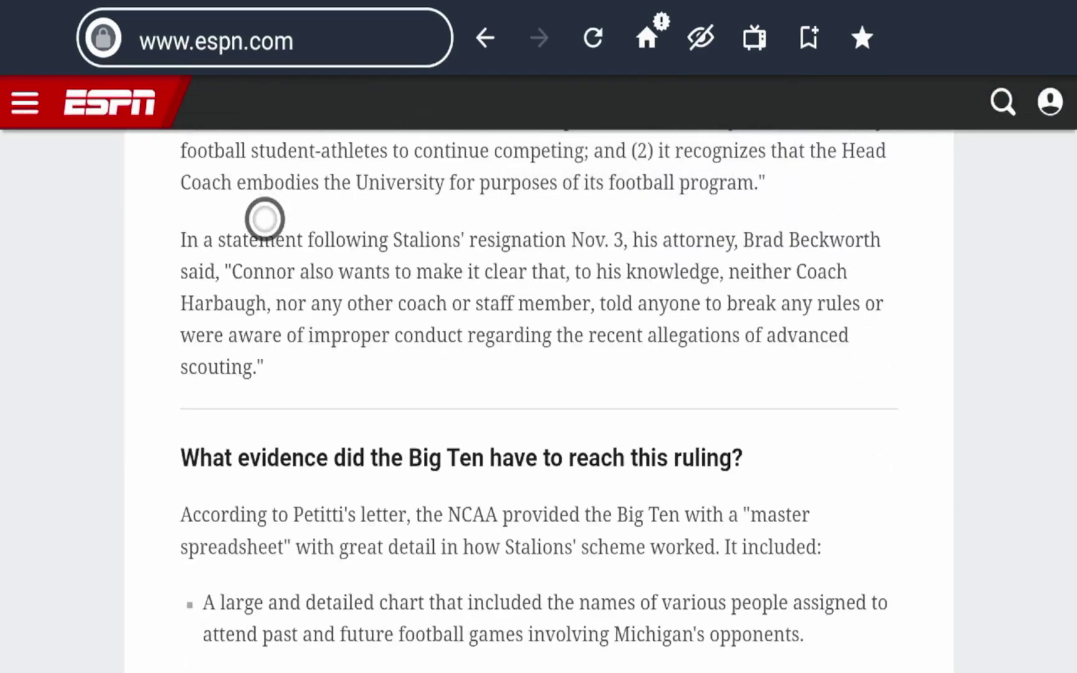
Return home, relaunch Surfshark and show CleanWeb on while connected to Chicago.
{"action": "key", "text": "Home"}
{"action": "key", "text": "Right"}
{"action": "key", "text": "Right"}
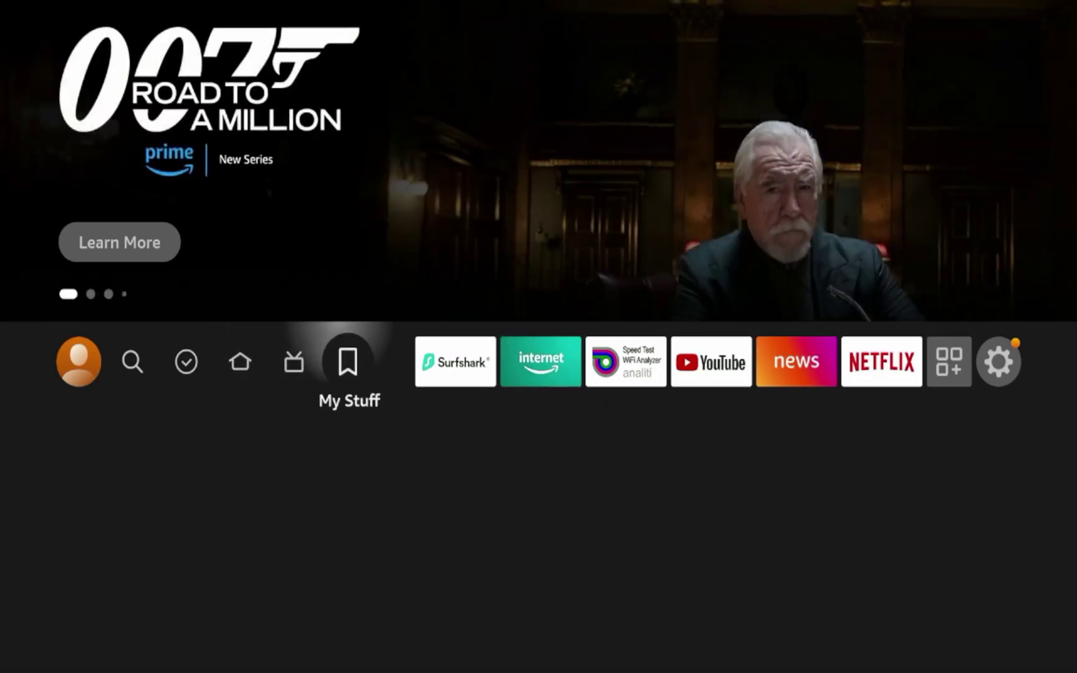
{"action": "key", "text": "Right"}
{"action": "key", "text": "Return"}
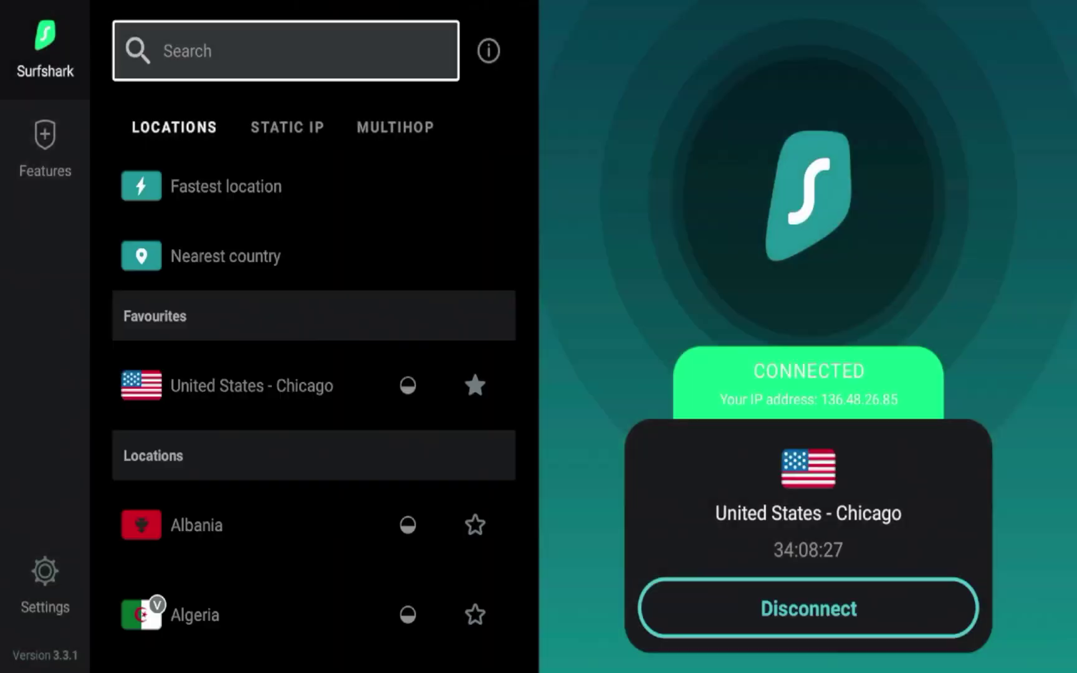
{"action": "key", "text": "Down"}
{"action": "key", "text": "Return"}
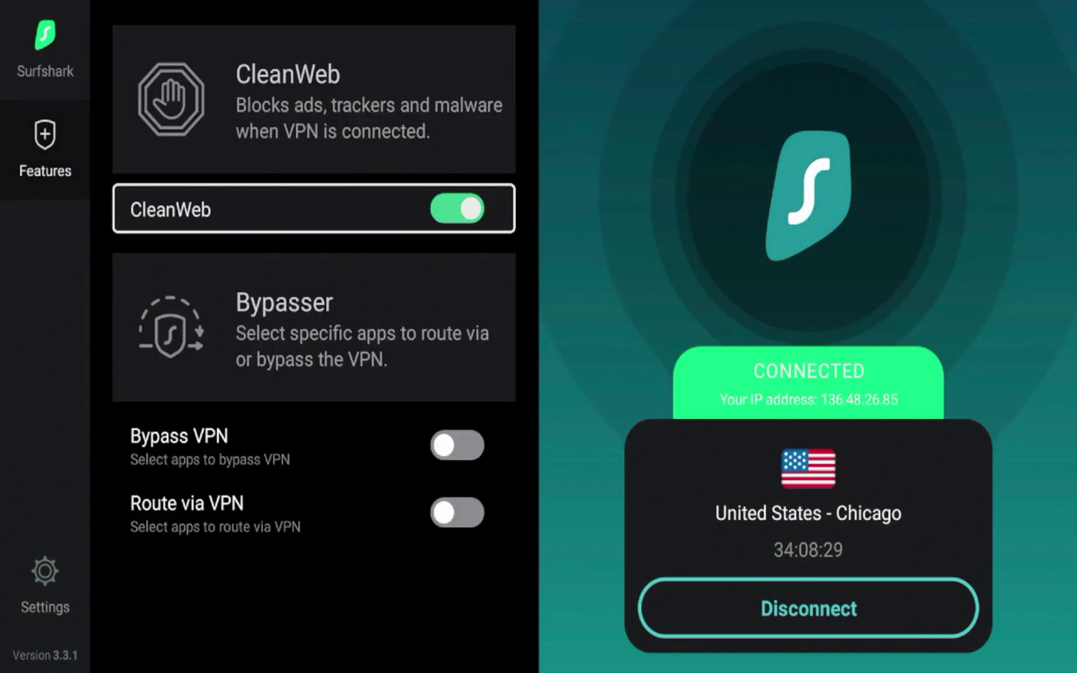